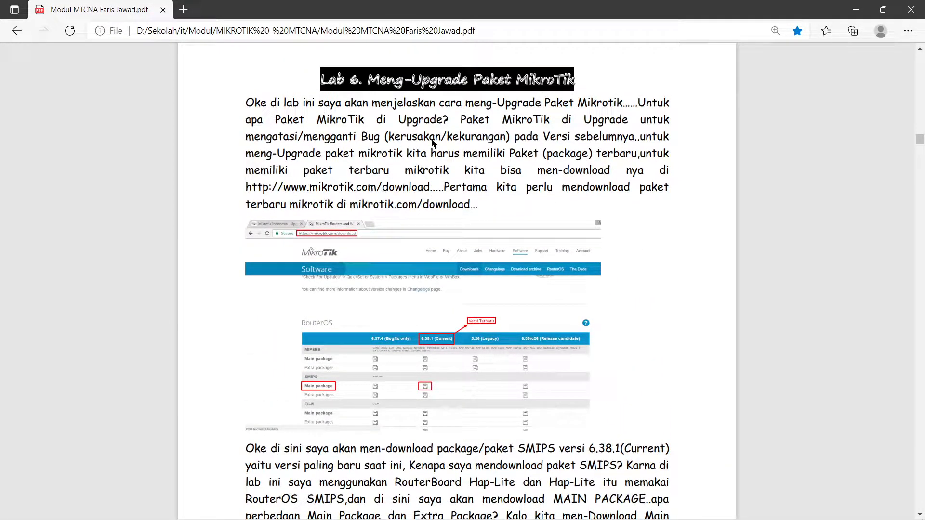
Scroll the MTCNA module PDF back to the Lab 5 package enable/disable section on page 41
scroll(500, 170, "up", 10)
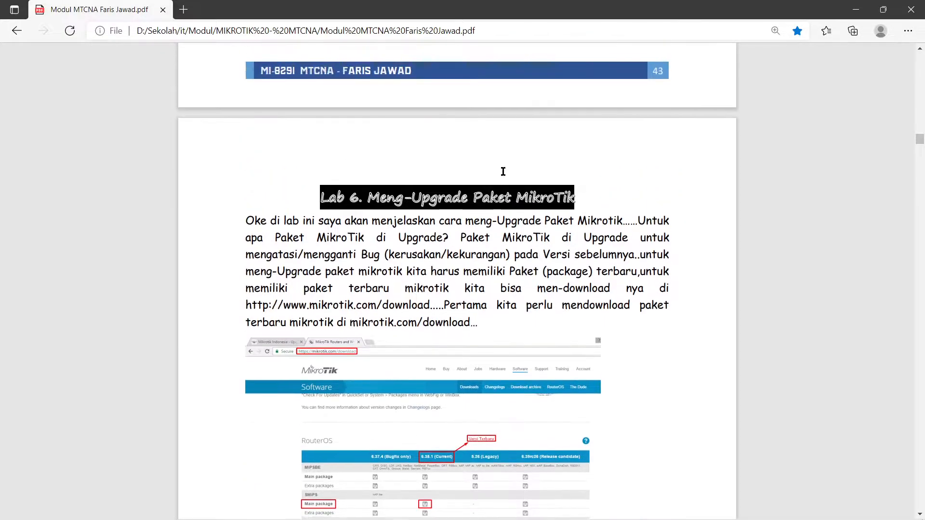
scroll(503, 170, "up", 10)
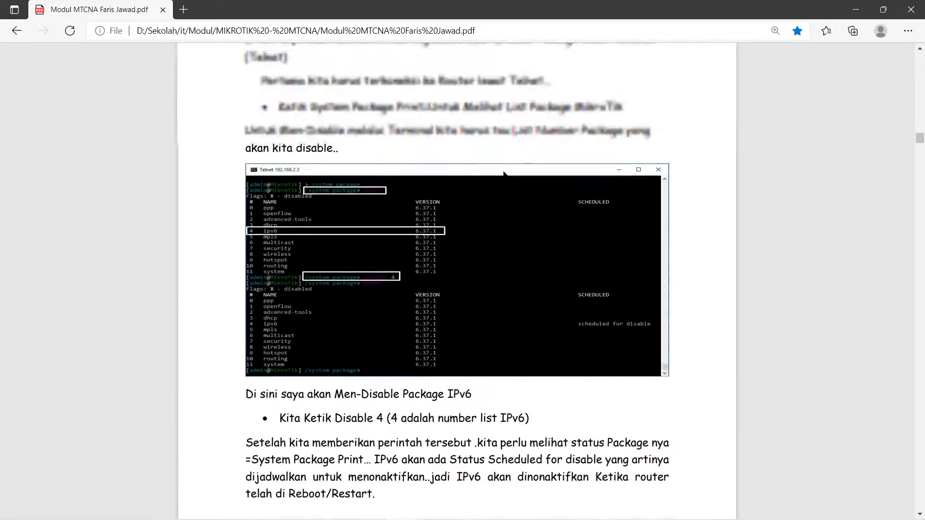
scroll(503, 171, "up", 10)
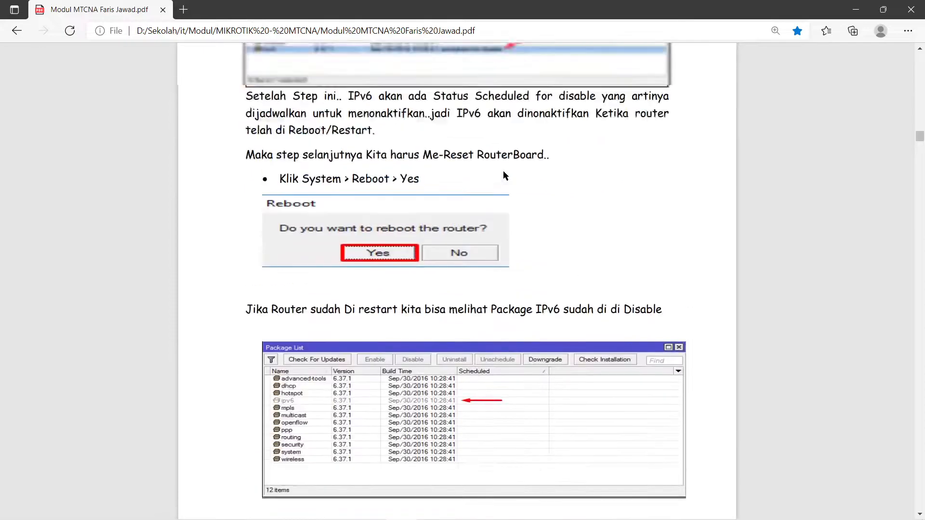
scroll(503, 171, "up", 10)
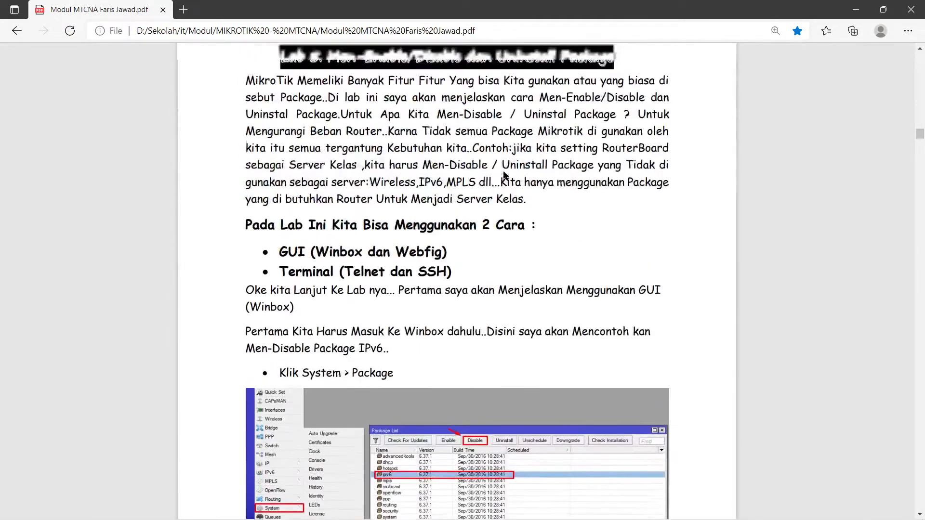
scroll(503, 172, "down", 5)
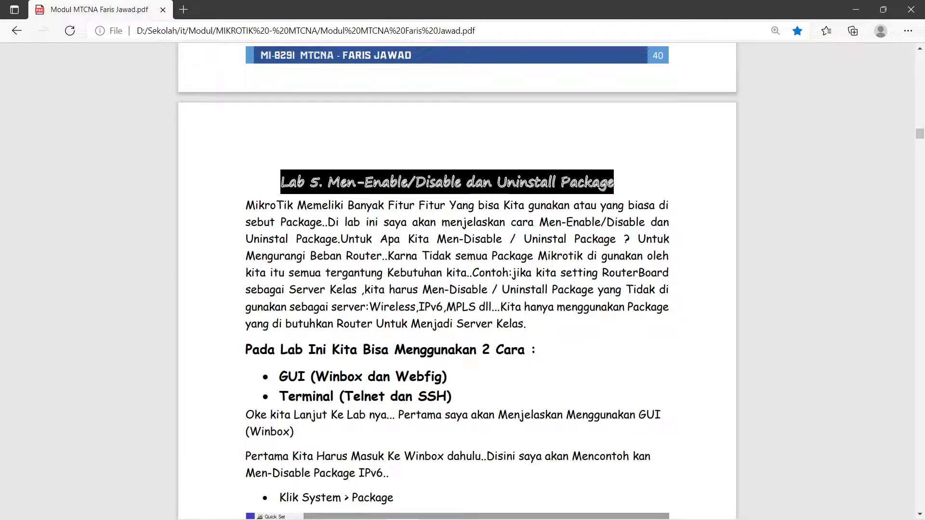
scroll(713, 132, "down", 3)
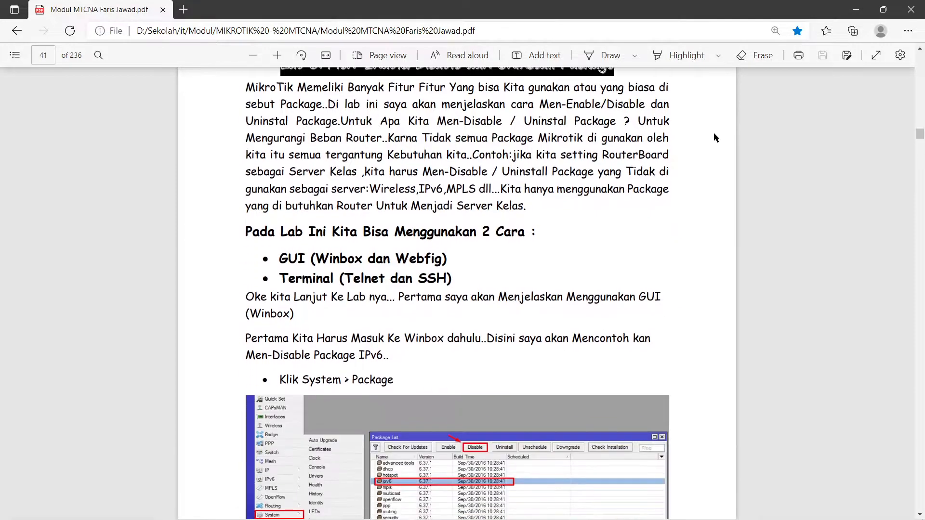
scroll(910, 63, "up", 1)
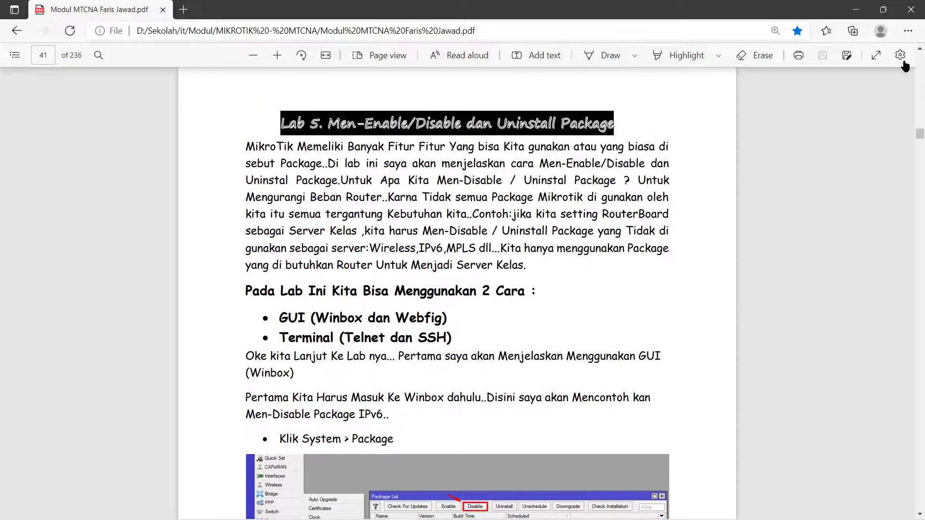
Minimize the PDF, launch WinBox and attempt to connect to the RB-Core neighbor
left_click(855, 10)
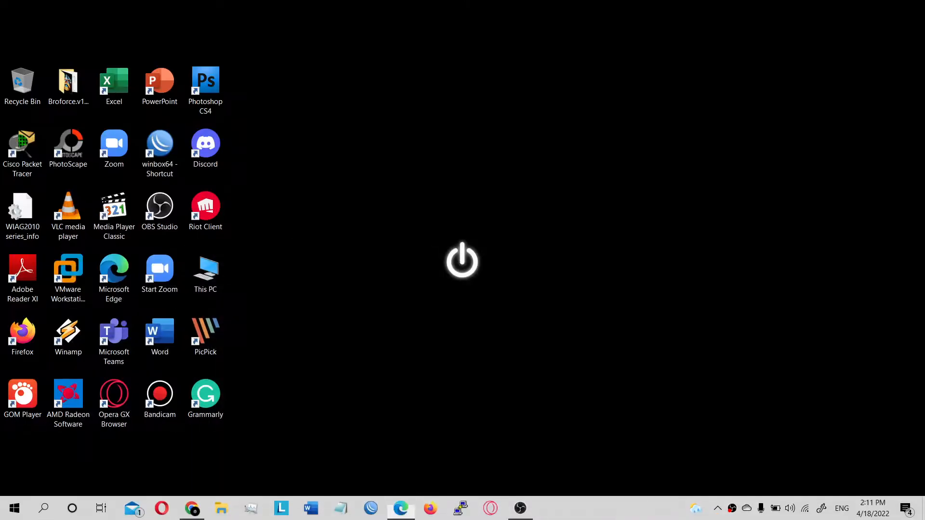
left_click(371, 508)
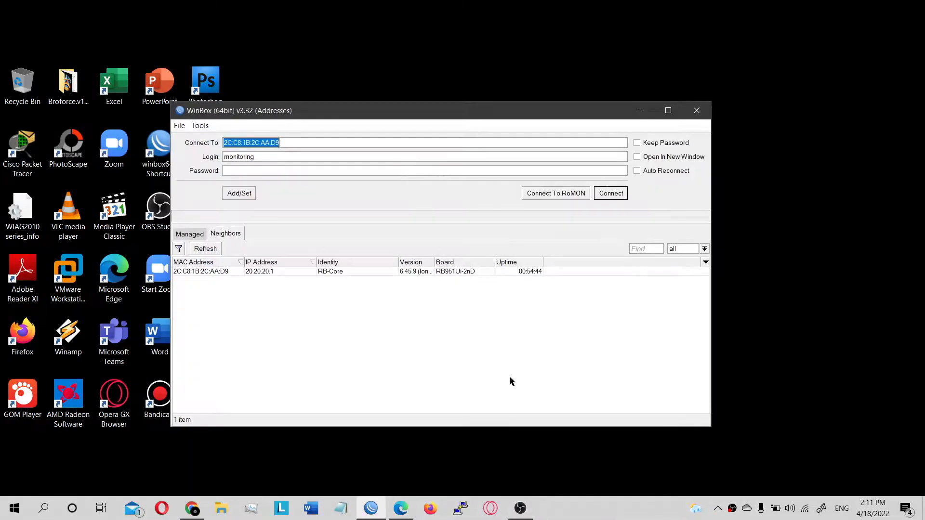
left_click(303, 276)
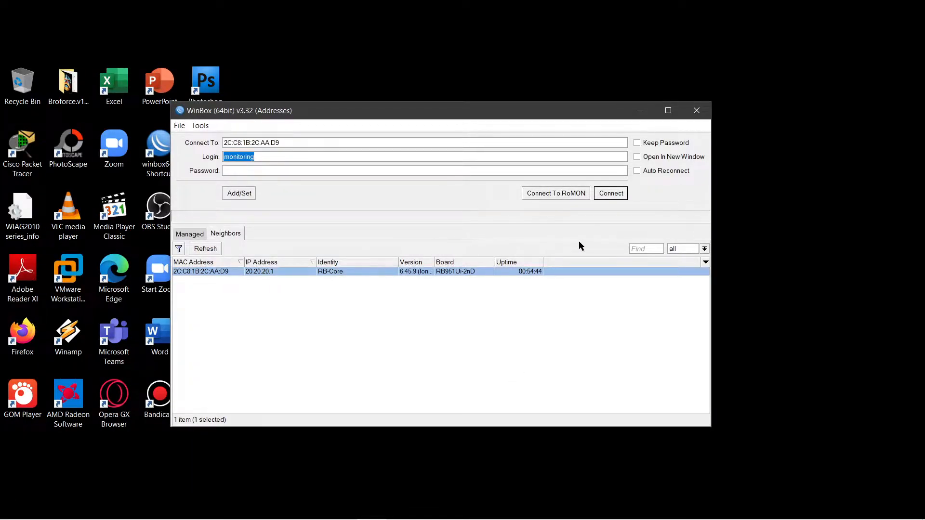
left_click(611, 194)
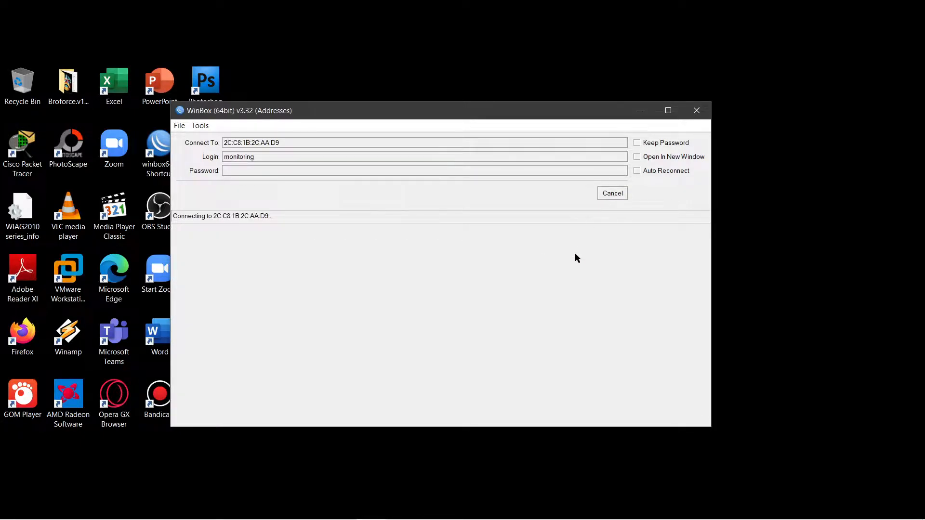
Replace the login name with the admin account and connect to RB-Core again
left_click(275, 155)
double_click(275, 155)
type("admin")
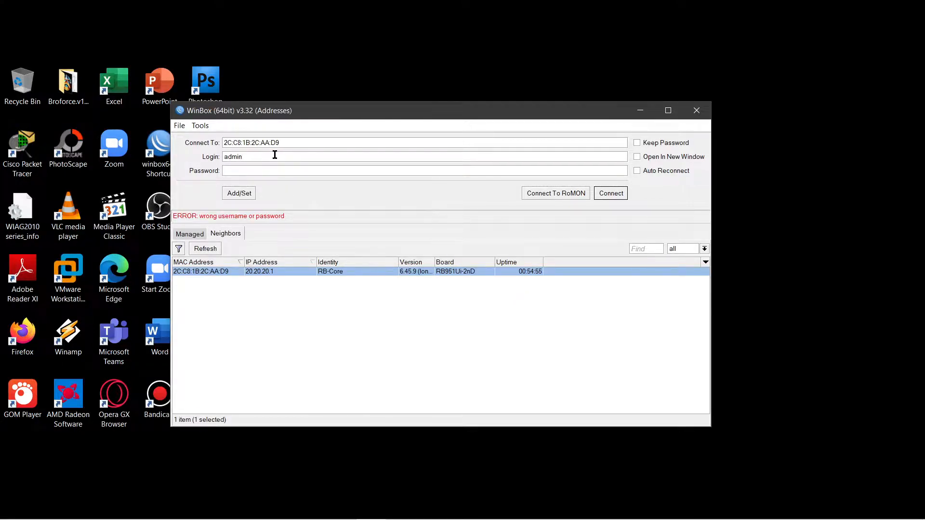
left_click(618, 193)
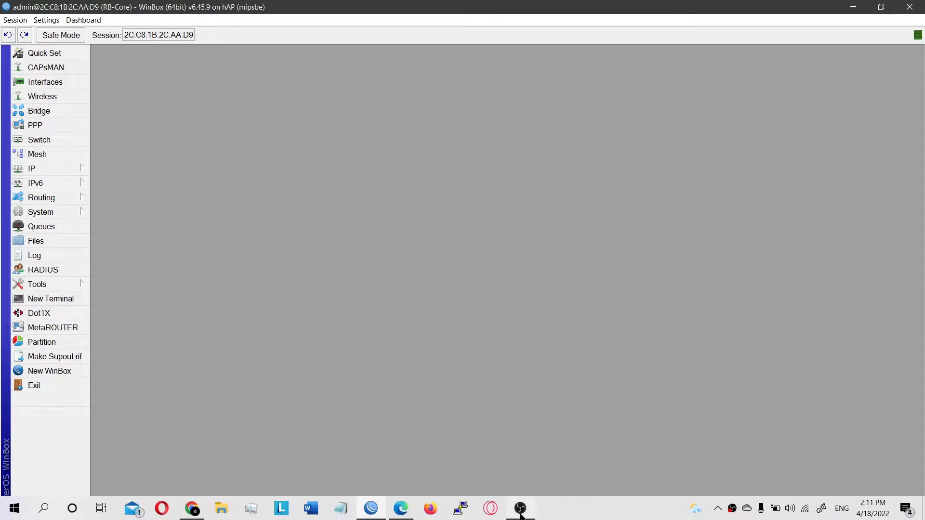
Bring the MTCNA module PDF in Edge back to the front and scroll through it
mouse_move(391, 507)
left_click(429, 412)
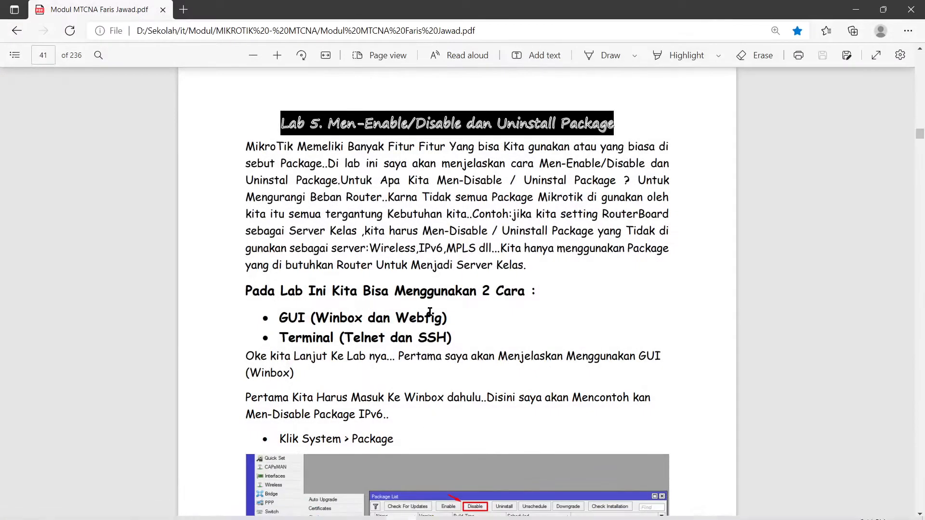
scroll(469, 299, "down", 3)
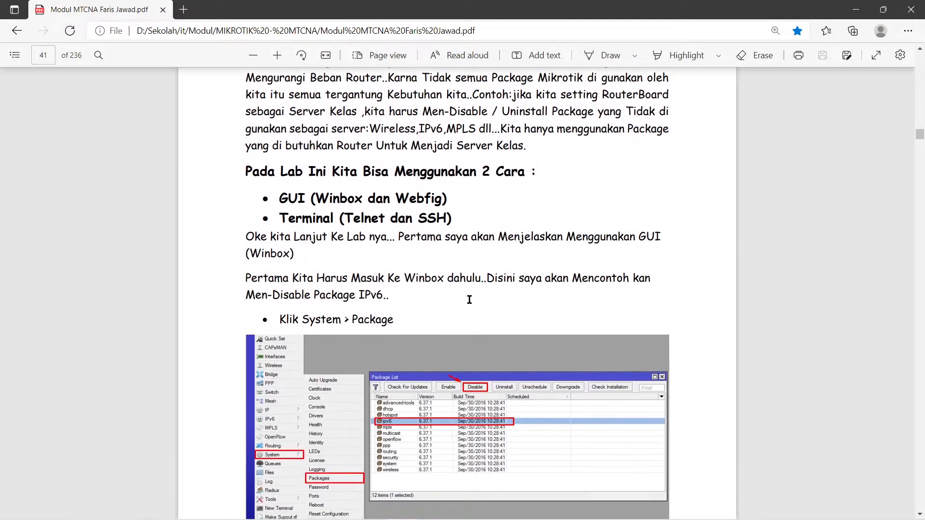
scroll(416, 331, "down", 3)
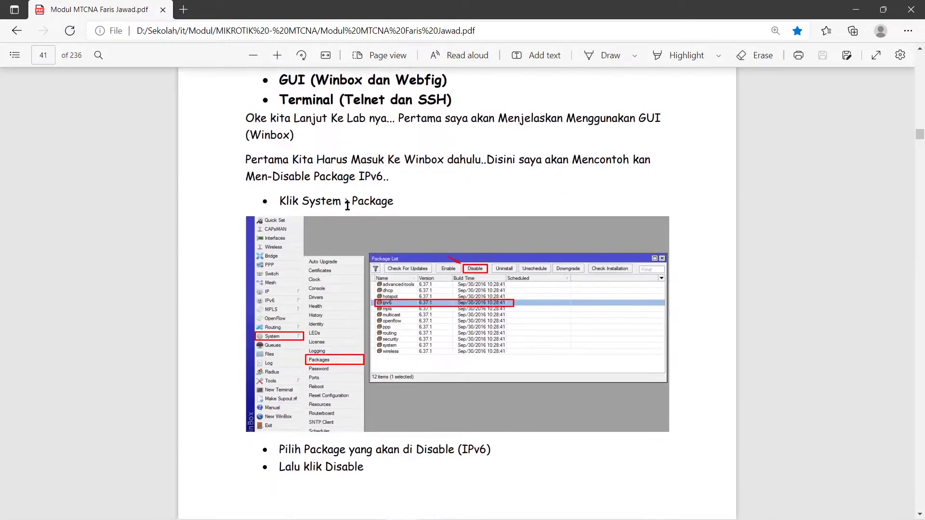
scroll(463, 270, "up", 6)
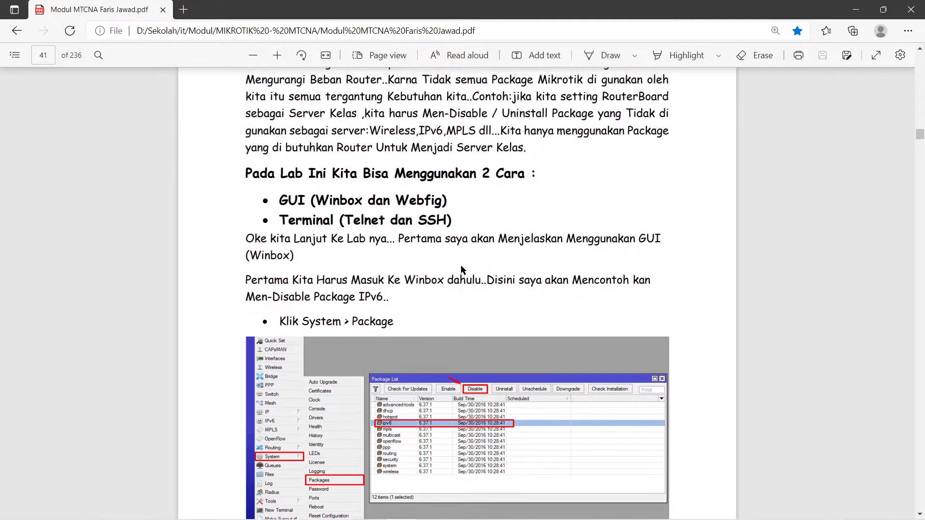
Reopen Buku MTCNA - Kamal.pdf in a new tab, close the File not found tab, and scroll to Lab 5
left_click(183, 9)
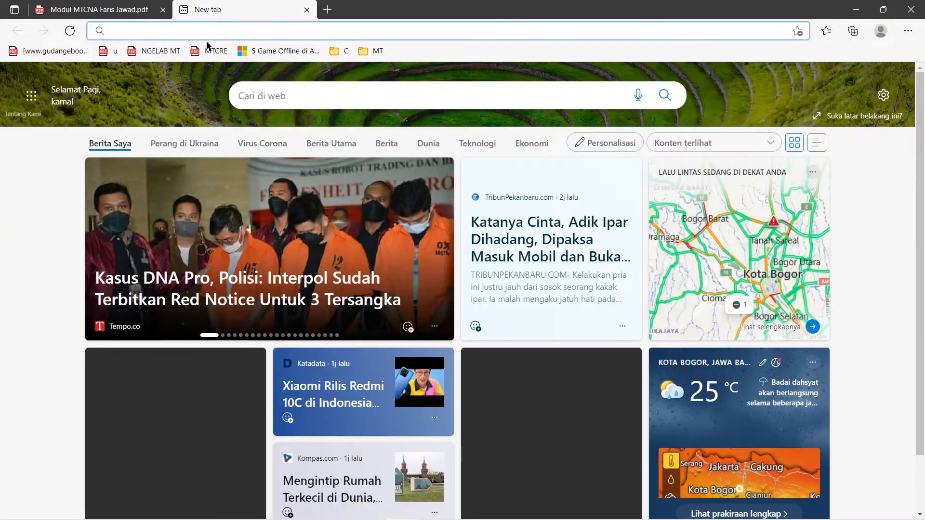
type("kamal")
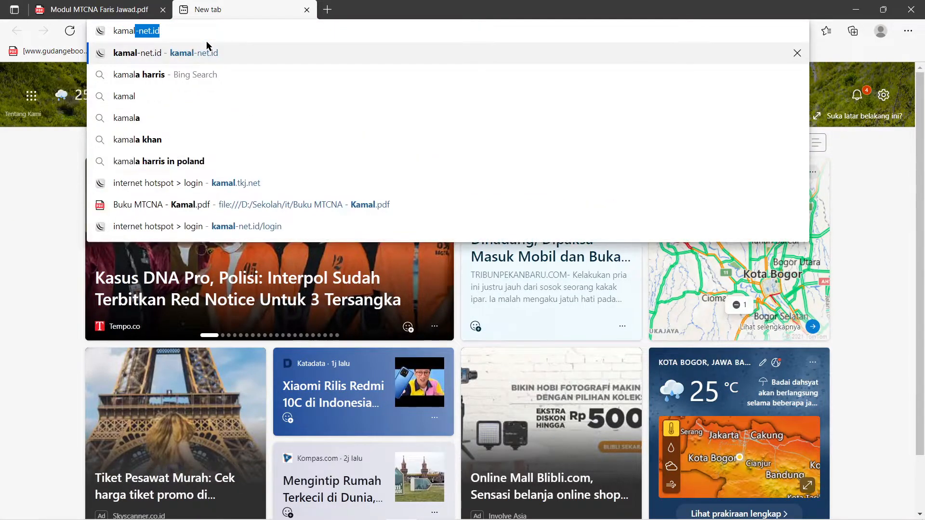
key("Down")
key("Down")
key("Down")
key("Down")
key("Down")
key("Down")
key("Down")
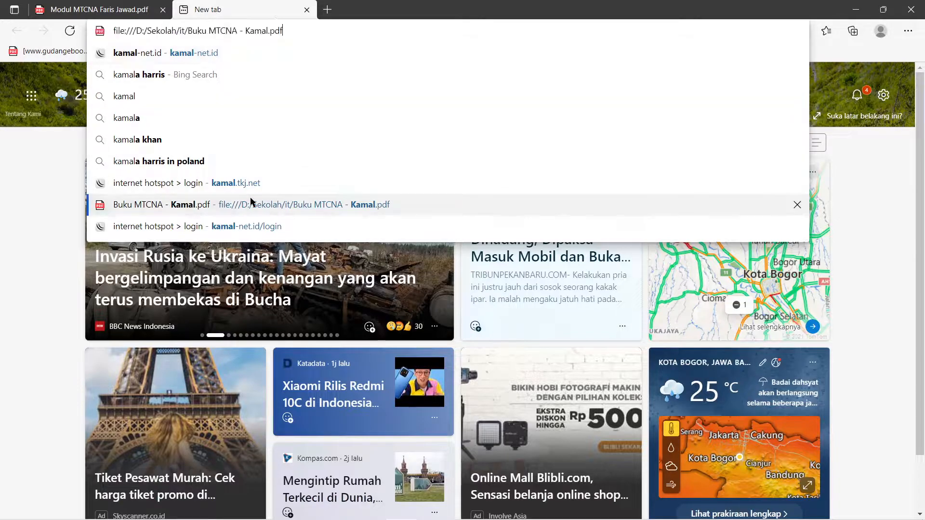
key("Return")
left_click(307, 9)
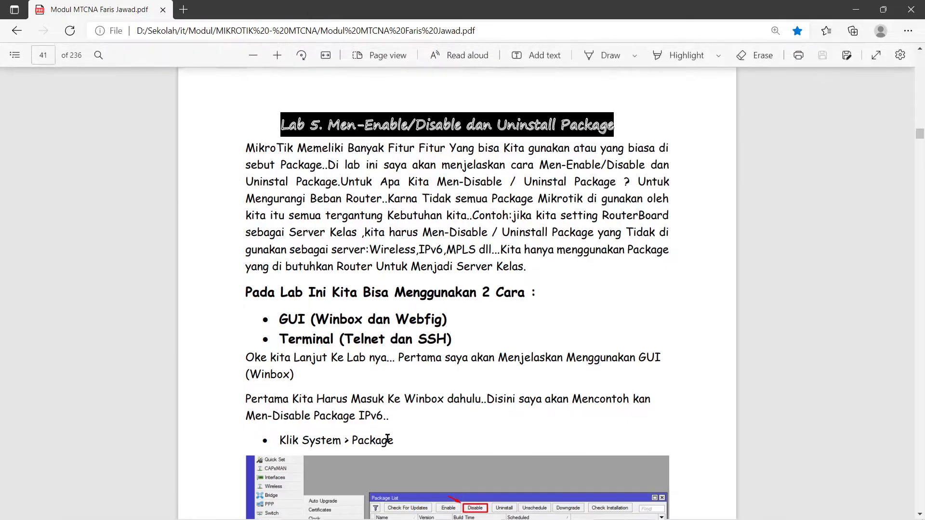
scroll(213, 431, "up", 2)
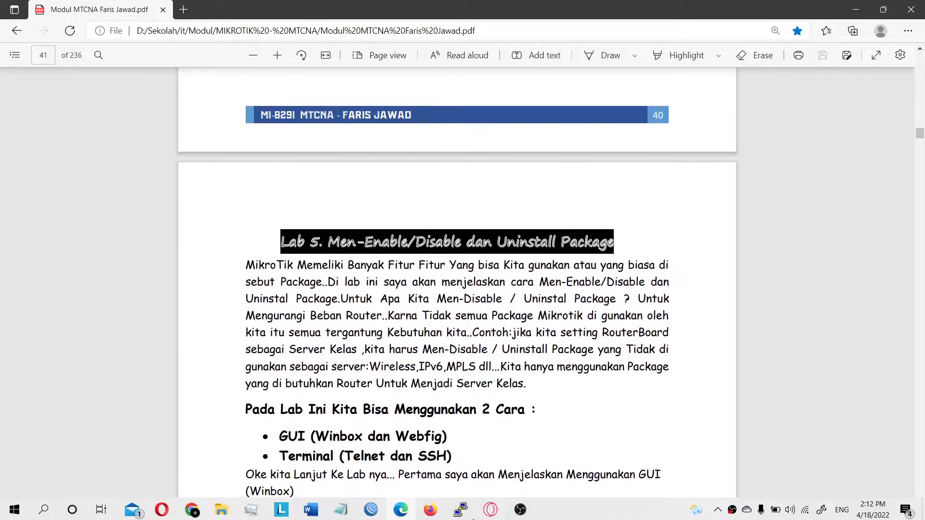
Open System > Packages in the WinBox session and move the Package List window up and left
left_click(381, 513)
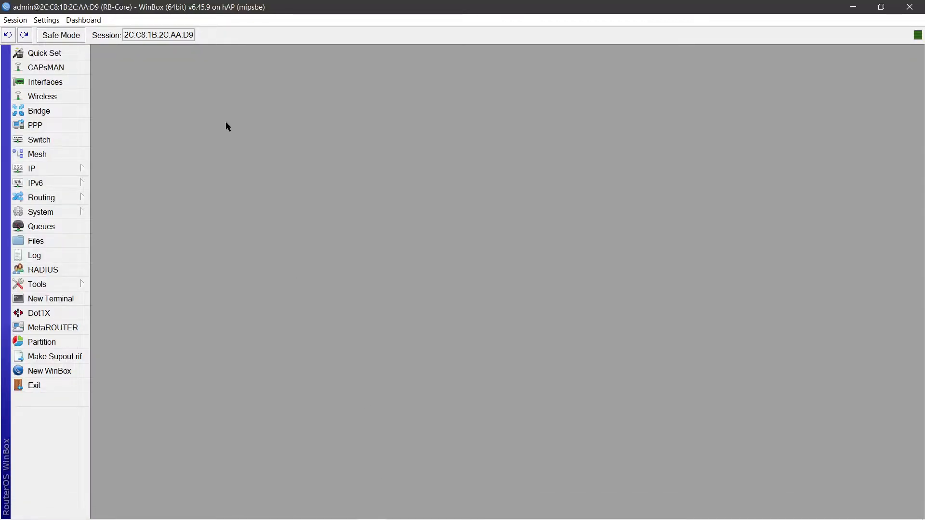
left_click(81, 213)
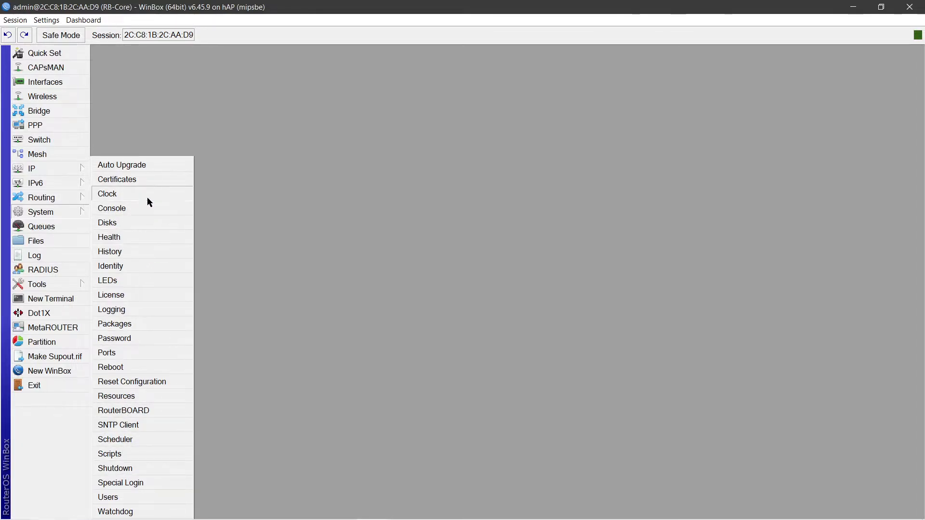
left_click(115, 324)
left_click_drag(345, 167, 242, 151)
Sort the Package List by Name ascending and widen the Name column to show full names
left_click(285, 236)
left_click(283, 192)
left_click(285, 225)
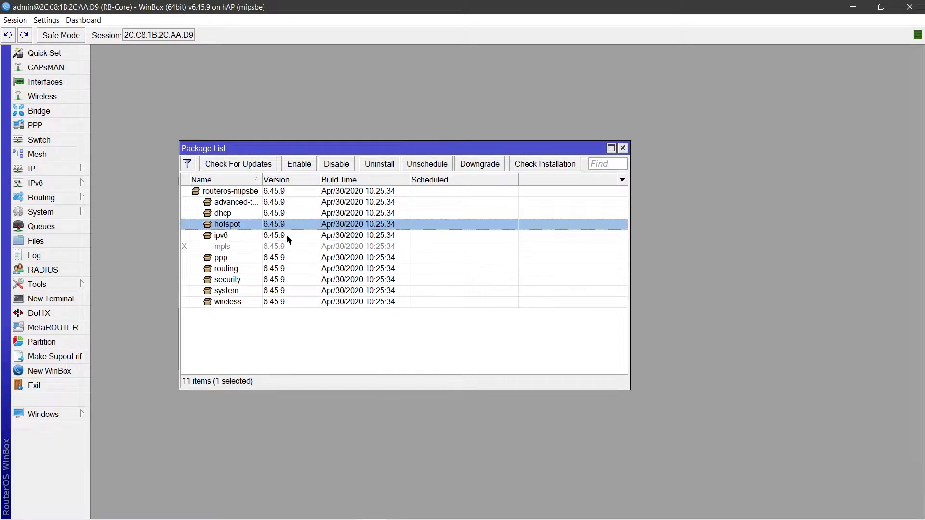
left_click(282, 202)
left_click(259, 180)
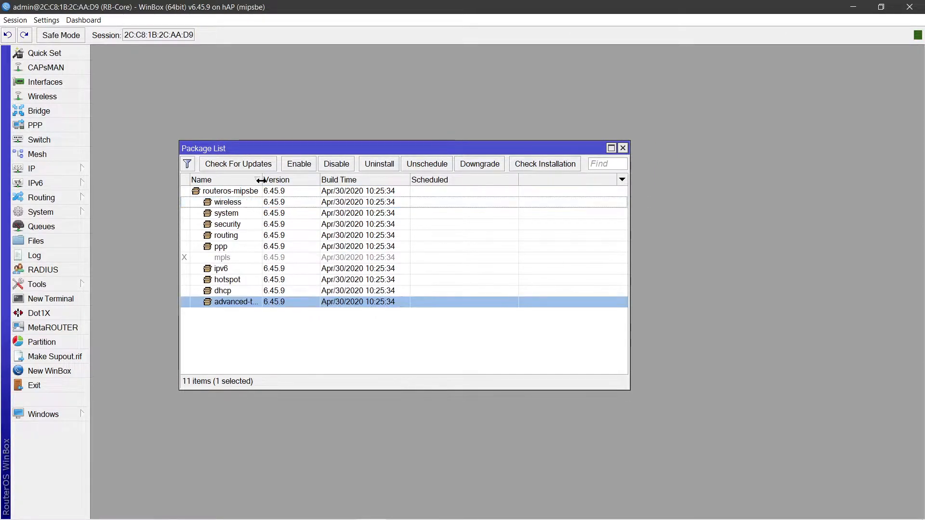
left_click(259, 181)
left_click_drag(259, 181, 324, 180)
left_click(310, 337)
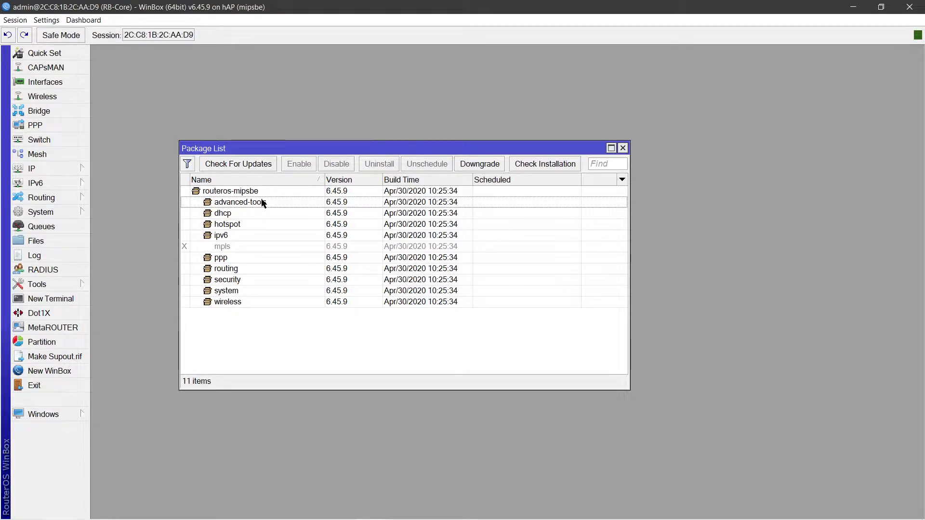
left_click(279, 191)
left_click(274, 203)
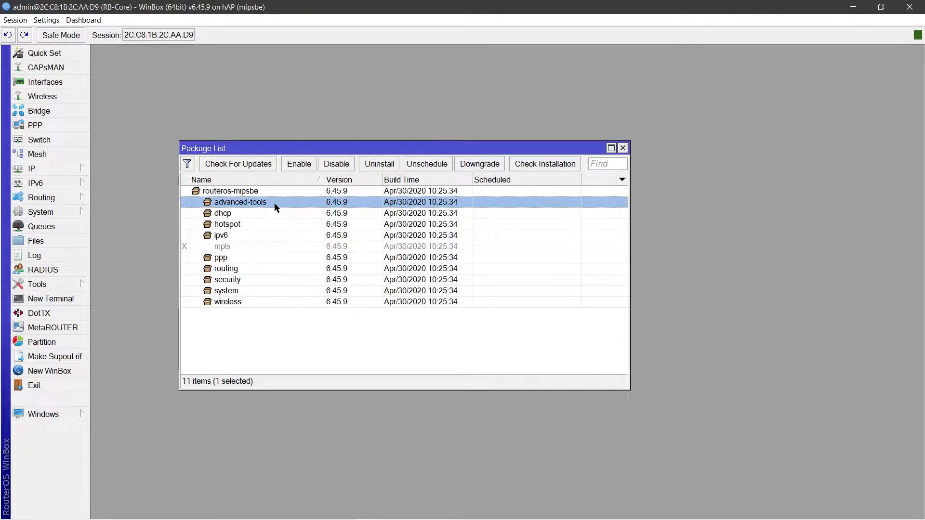
left_click(278, 213)
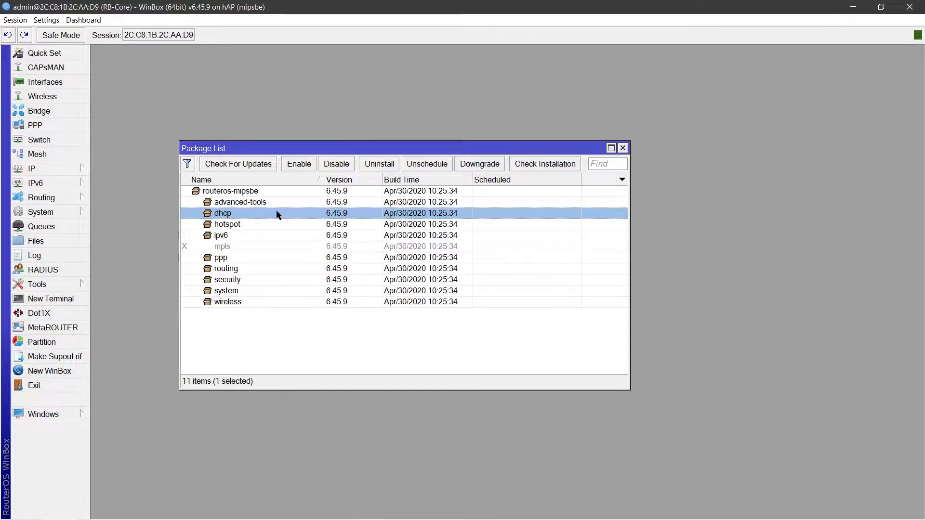
left_click(271, 224)
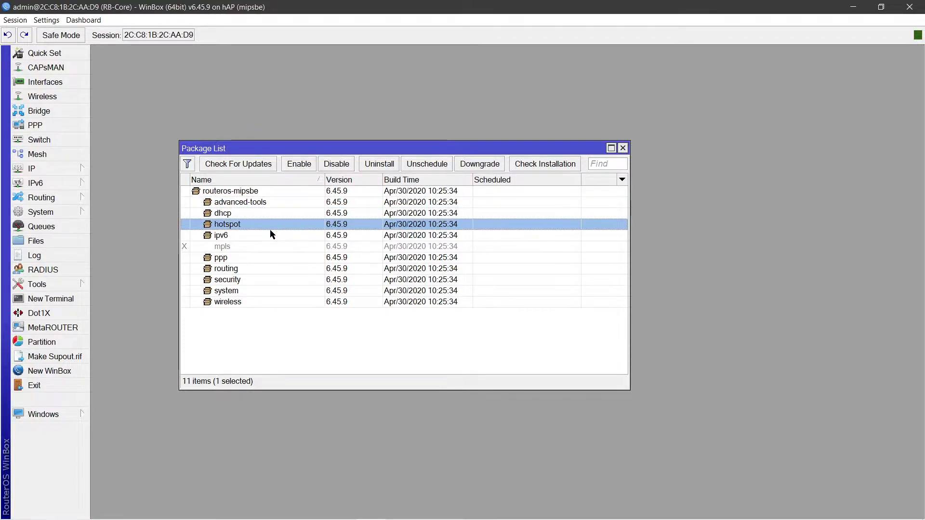
left_click(268, 234)
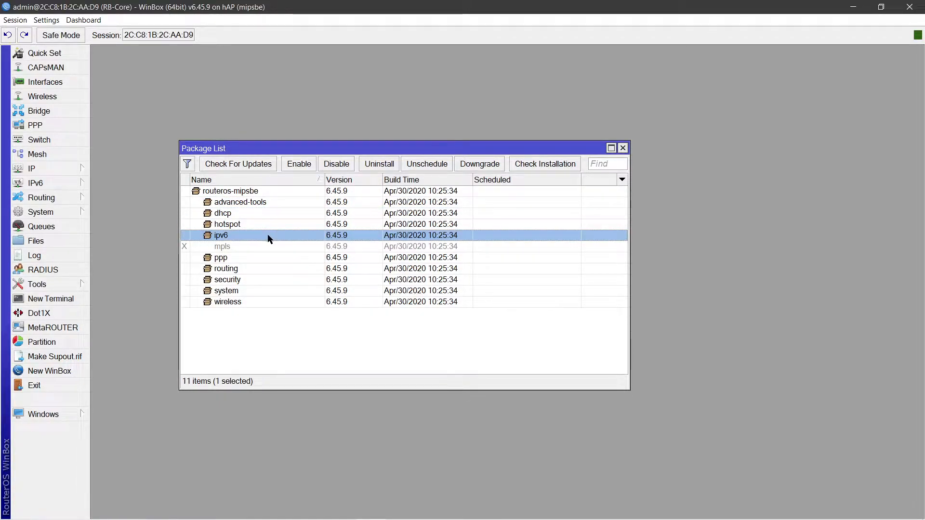
left_click(282, 257)
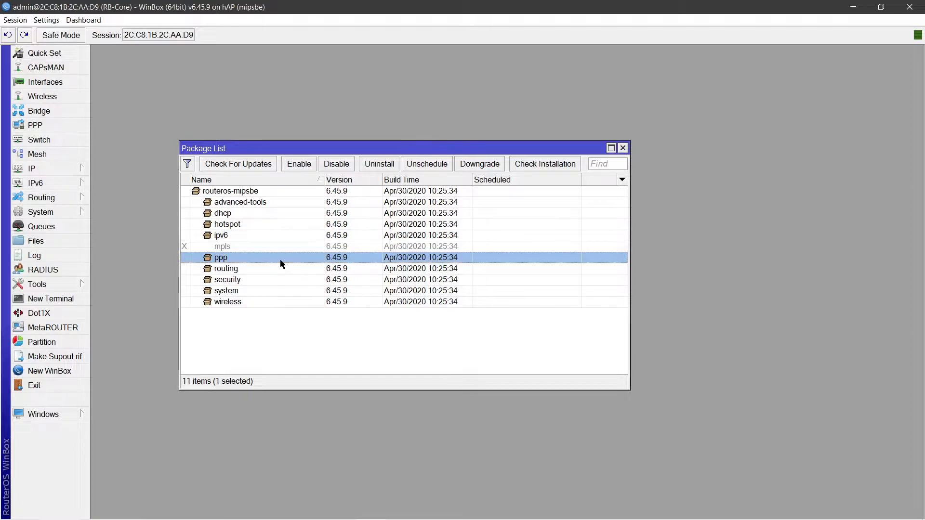
left_click(251, 249)
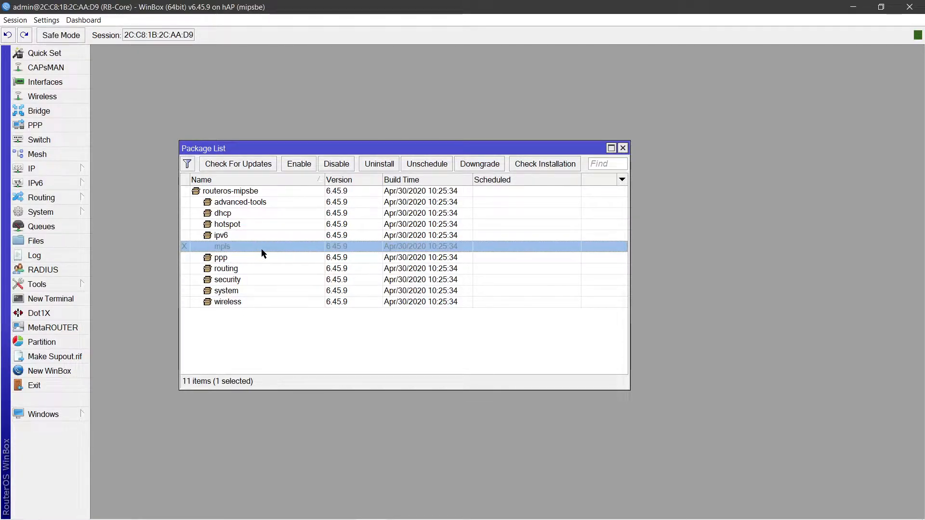
left_click(254, 270)
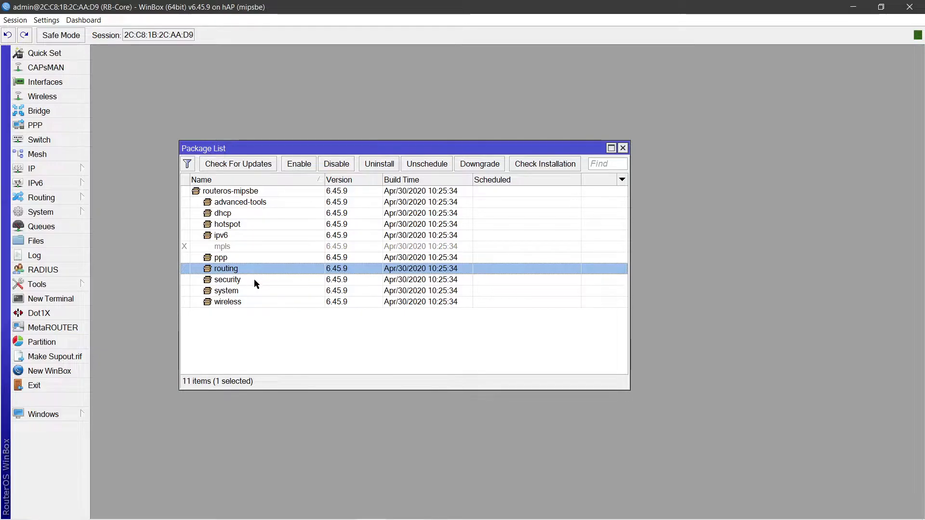
left_click(254, 280)
left_click(254, 290)
left_click(256, 302)
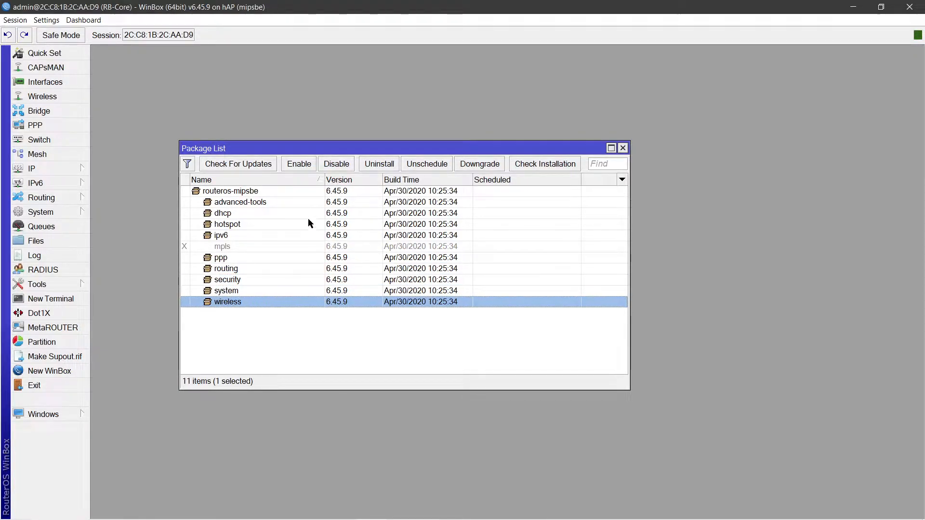
left_click(316, 192)
left_click(311, 323)
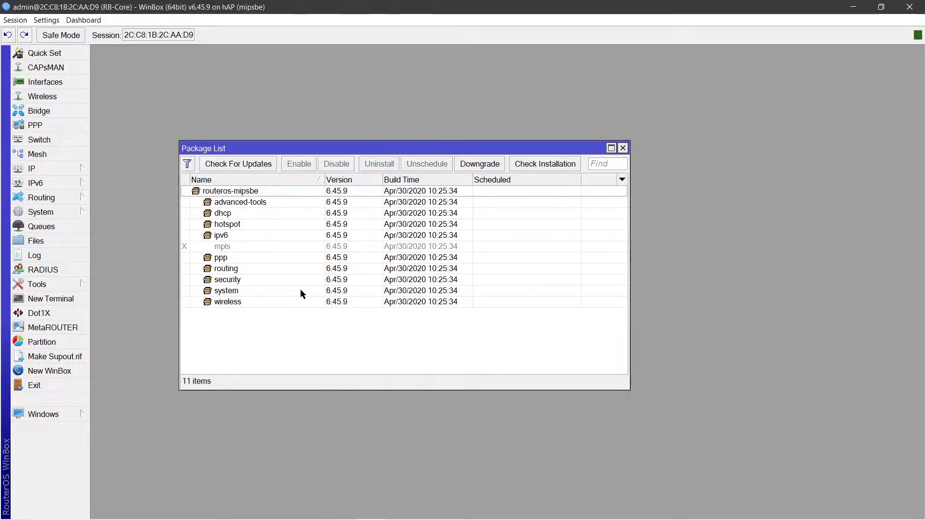
left_click(301, 292)
left_click(303, 301)
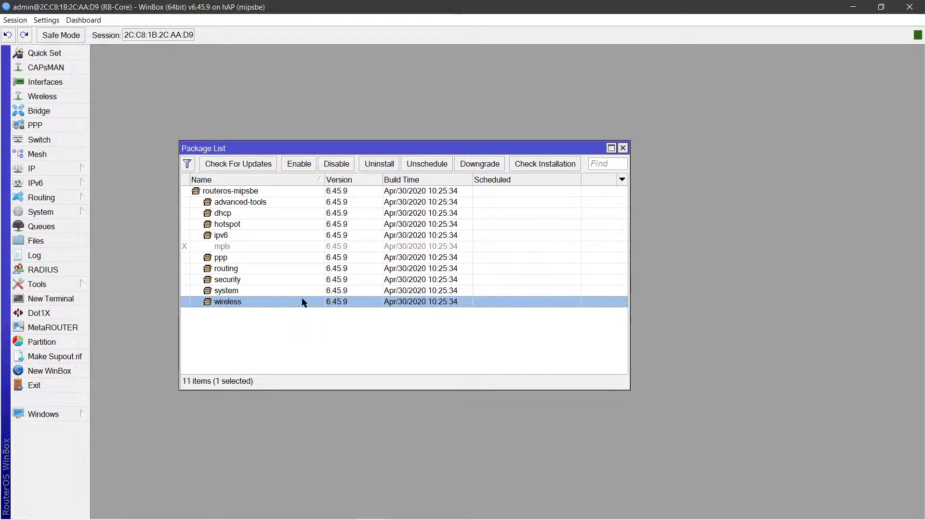
left_click(283, 279)
left_click(279, 246)
left_click(283, 211)
left_click(281, 203)
left_click(279, 213)
left_click(279, 222)
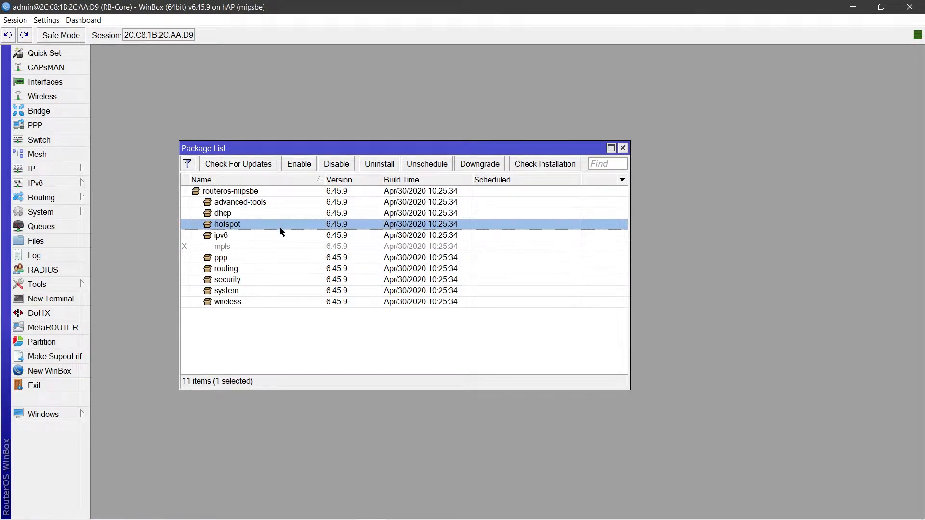
left_click(282, 237)
left_click(284, 246)
left_click(274, 293)
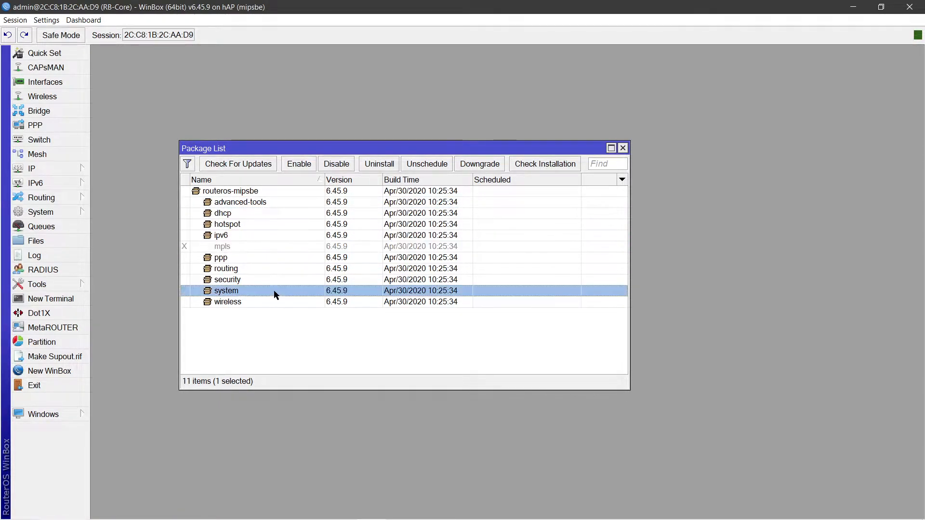
left_click(269, 279)
left_click(270, 259)
left_click(280, 236)
left_click(268, 290)
left_click(269, 269)
left_click(268, 280)
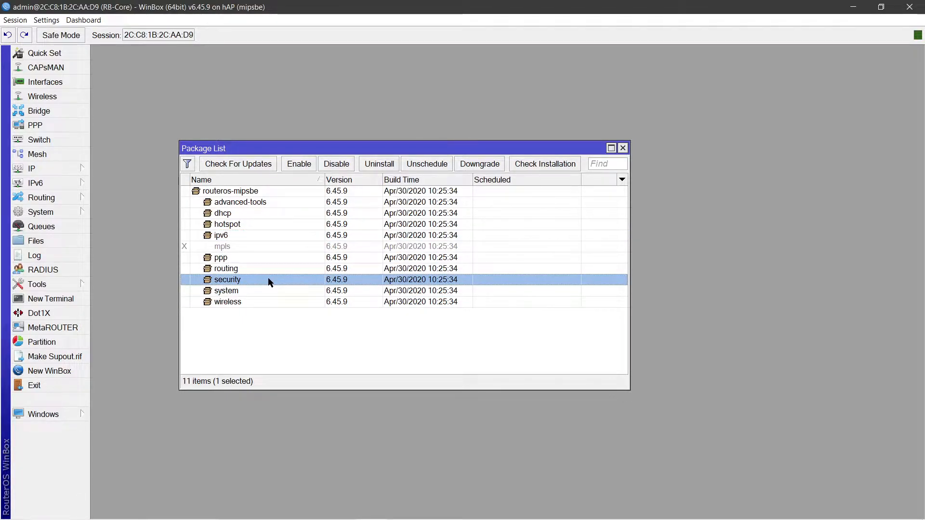
key("shift+Down")
left_click(217, 345)
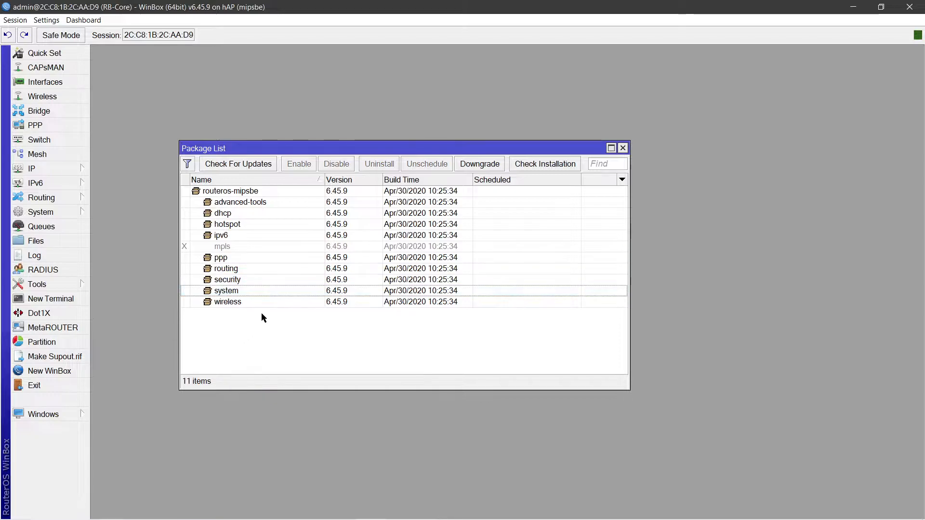
left_click(284, 282)
left_click(290, 291)
left_click(278, 215)
left_click(285, 258)
left_click(290, 326)
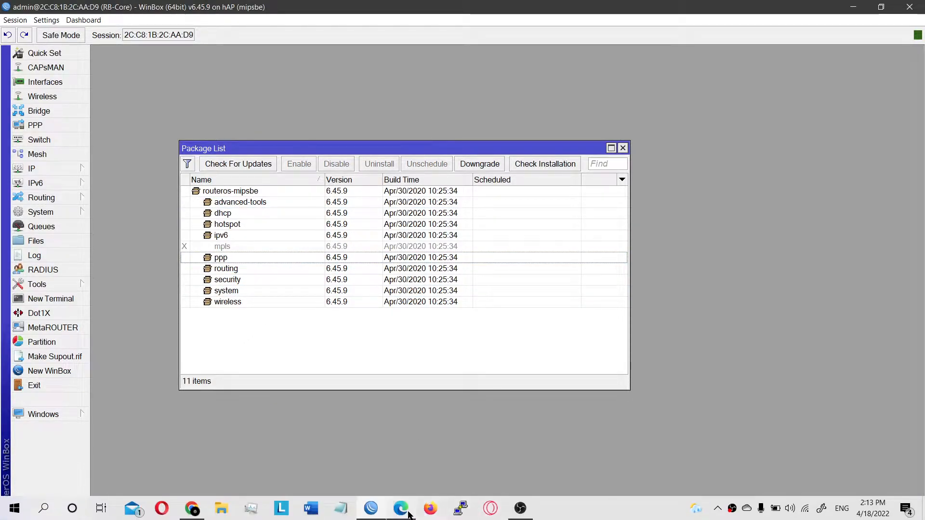
mouse_move(402, 507)
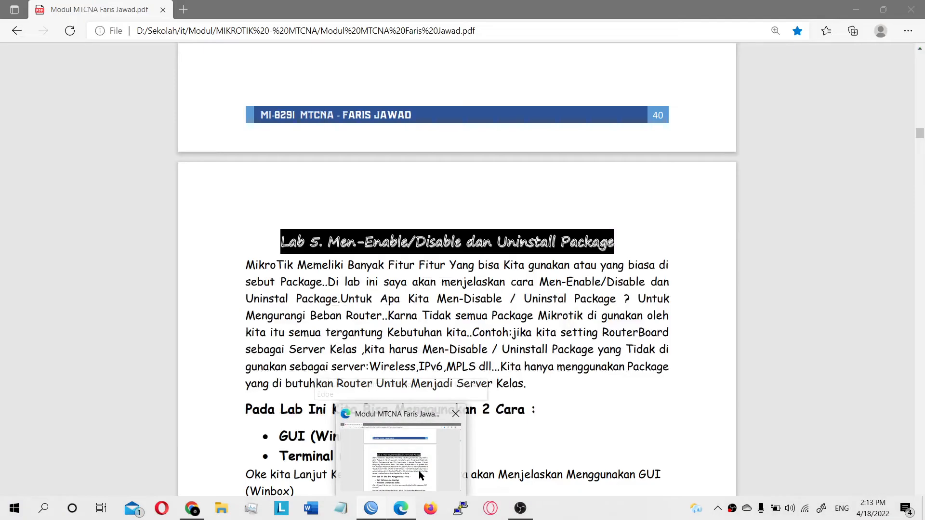
Read the Lab 5 page on enabling, disabling and uninstalling packages, then minimize the PDF
left_click(429, 467)
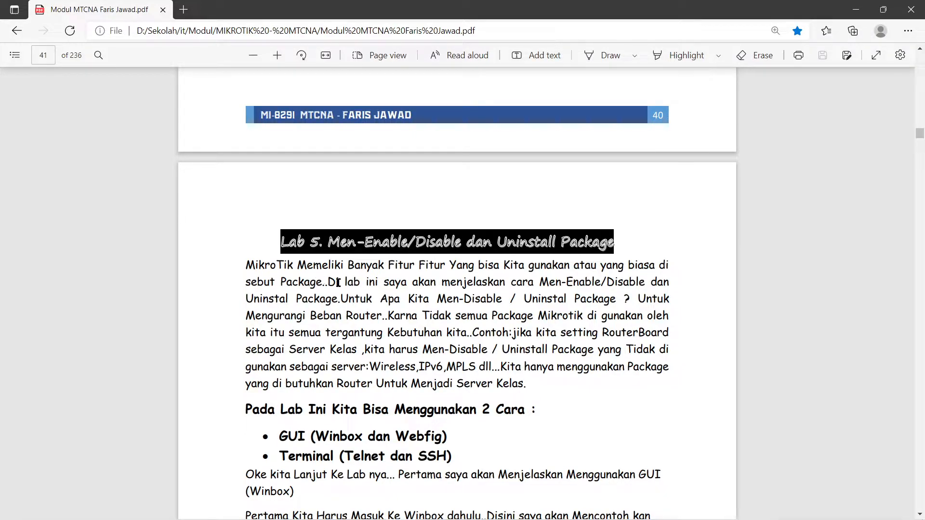
left_click(855, 9)
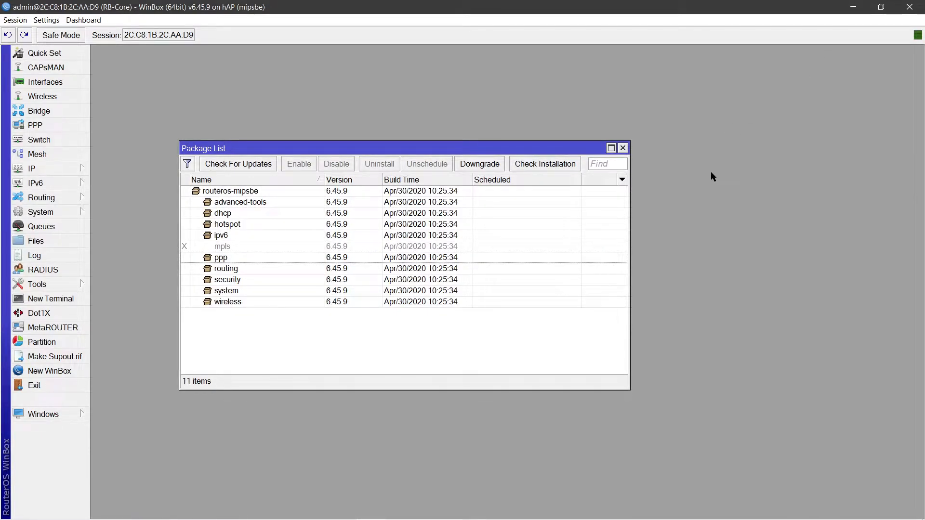
mouse_move(462, 519)
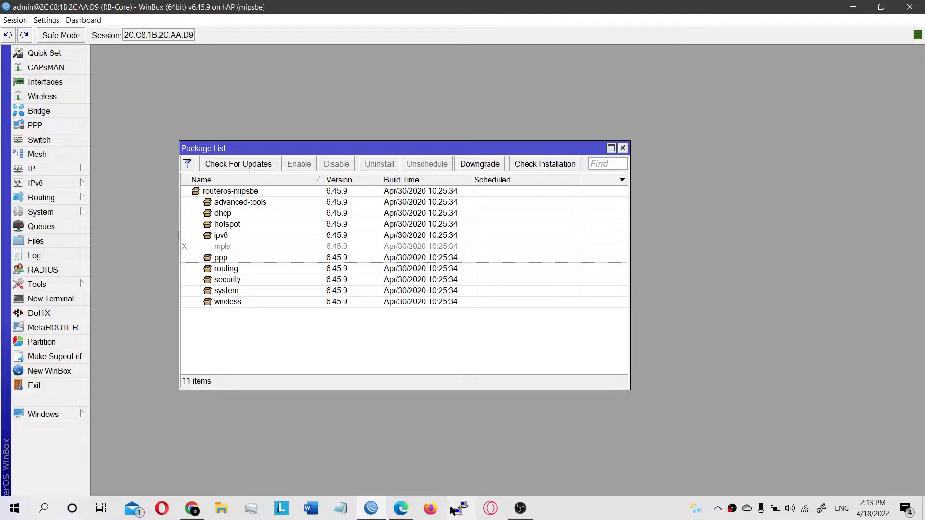
left_click(430, 509)
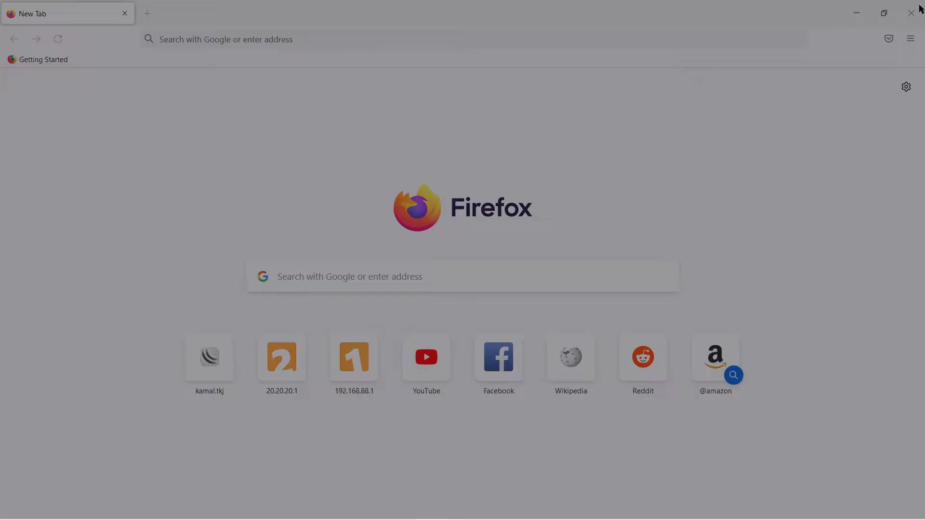
left_click(560, 146)
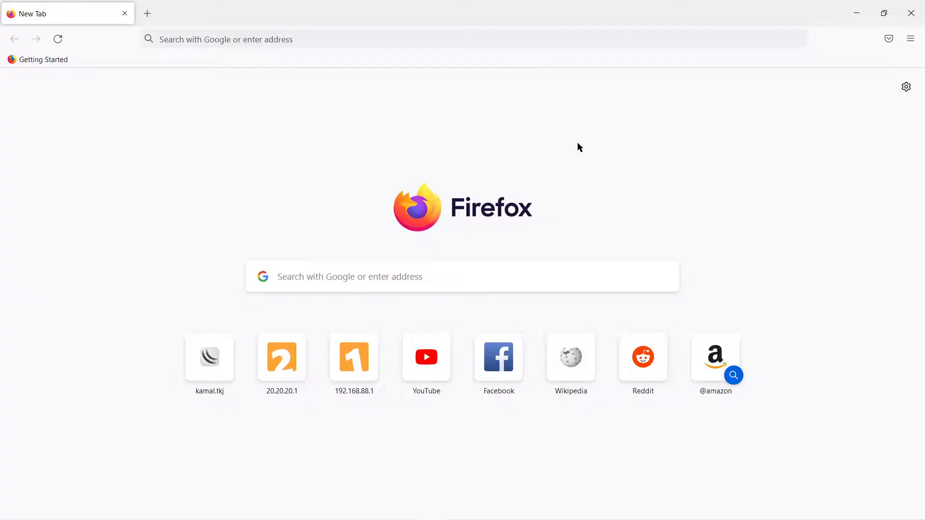
left_click(911, 13)
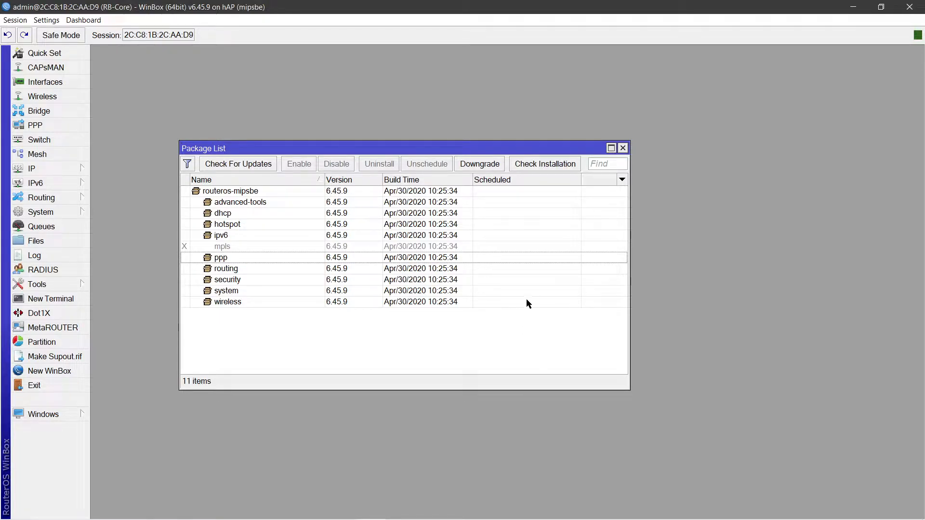
Select the disabled mpls package among others and move the Package List window up and left
left_click(352, 247)
left_click(343, 268)
left_click(313, 247)
left_click(268, 260)
left_click(264, 248)
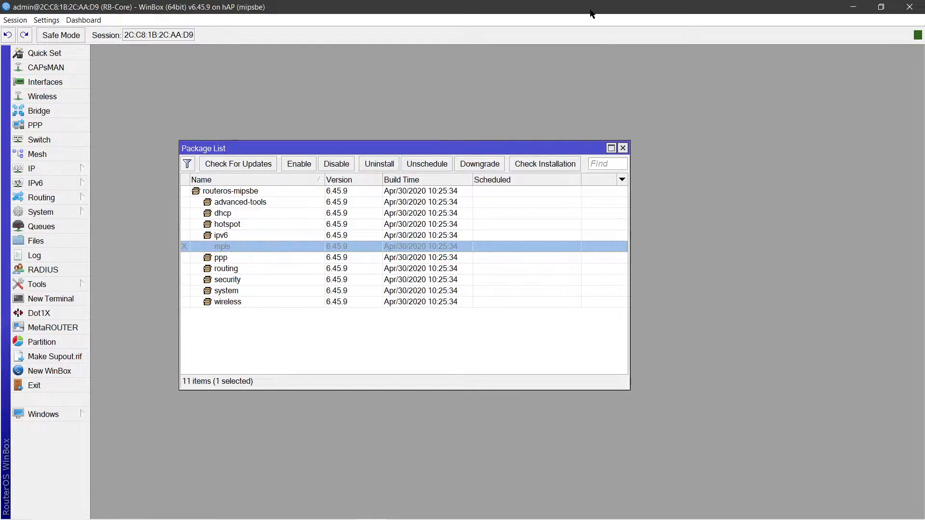
left_click_drag(364, 148, 286, 61)
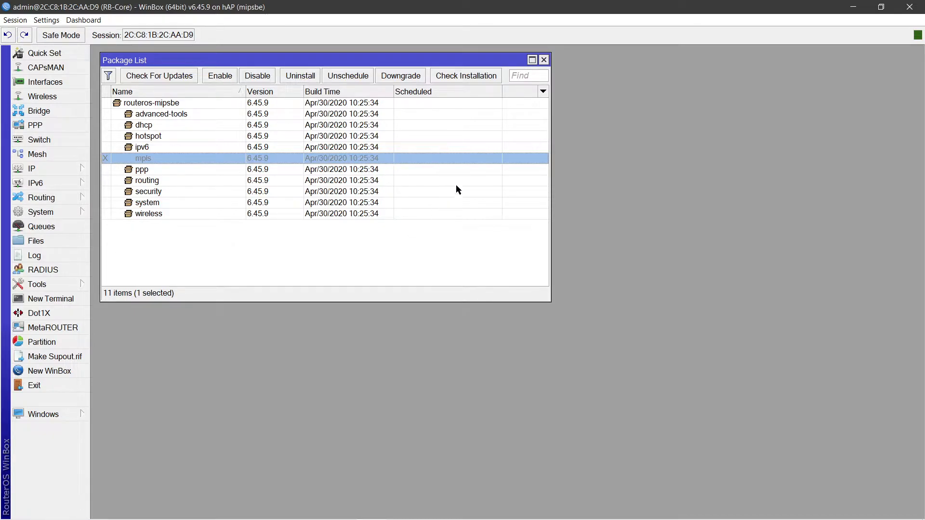
left_click_drag(240, 117, 234, 150)
left_click(234, 154)
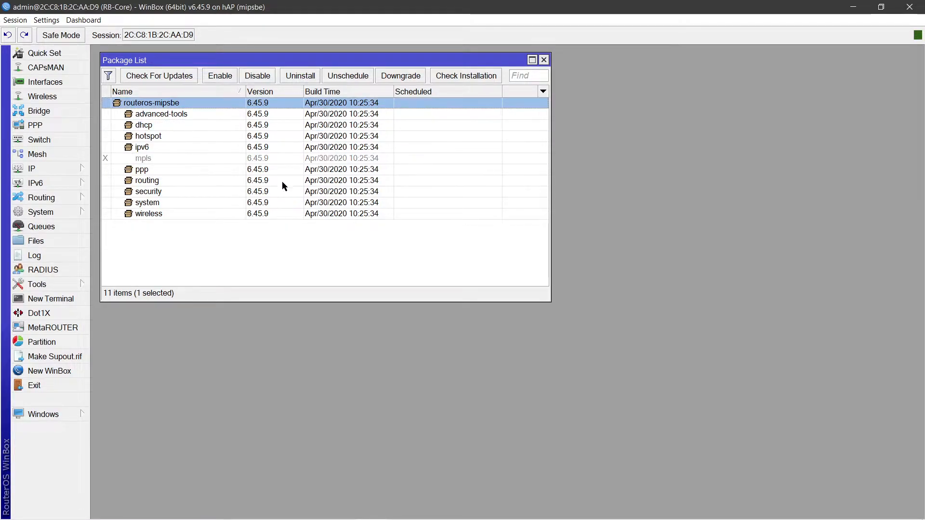
left_click(284, 159)
left_click(258, 246)
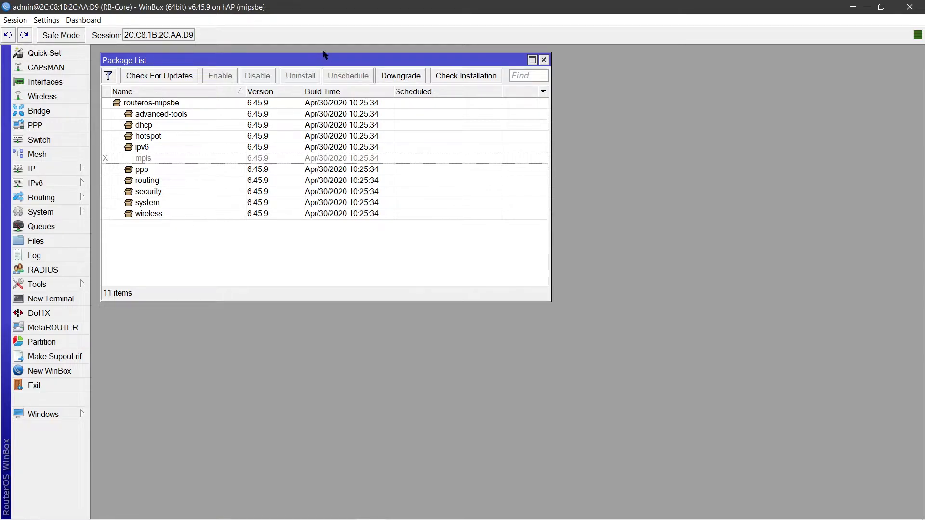
Reposition the Package List window, browse the dhcp, hotspot and ipv6 rows, and leave mpls deselected
mouse_move(318, 64)
left_mouse_down()
mouse_move(330, 62)
mouse_move(325, 53)
left_mouse_up()
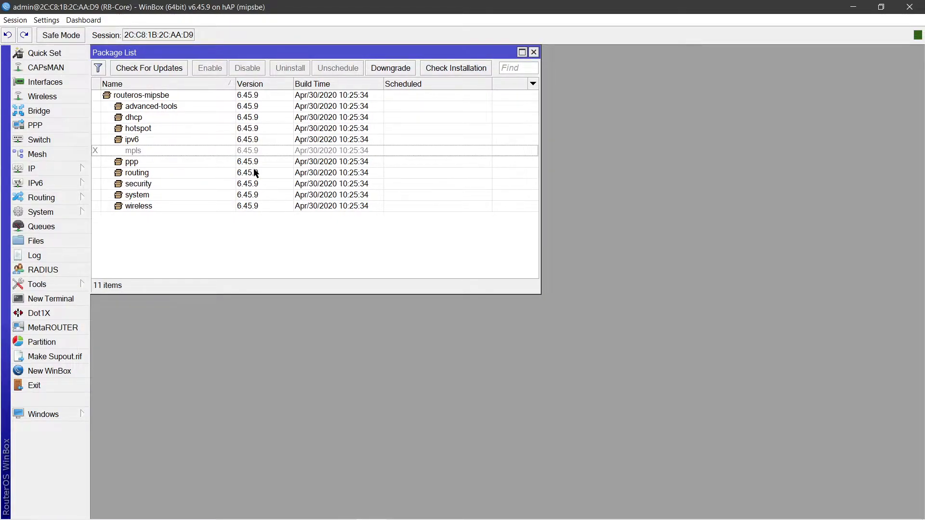
left_click(249, 153)
left_click_drag(261, 54, 327, 153)
left_click(268, 213)
left_click(259, 236)
left_click(270, 226)
left_click(272, 237)
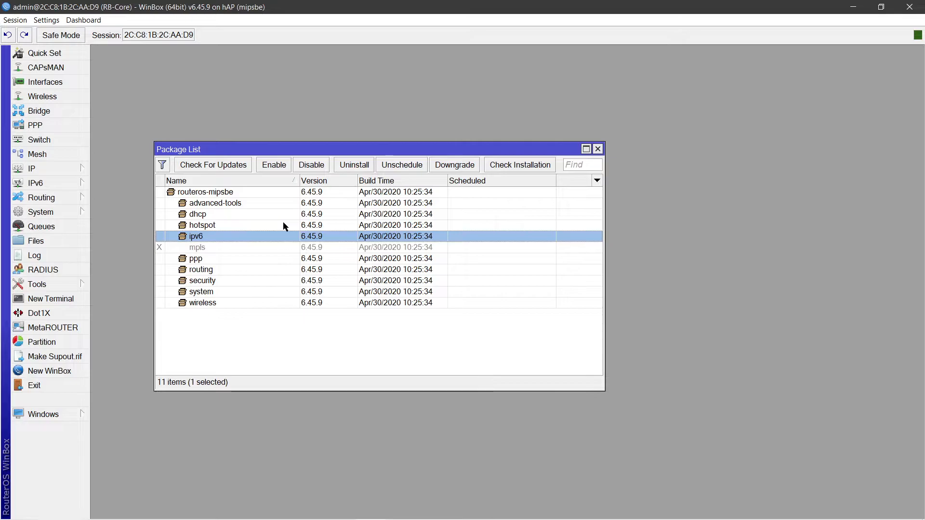
left_click(283, 366)
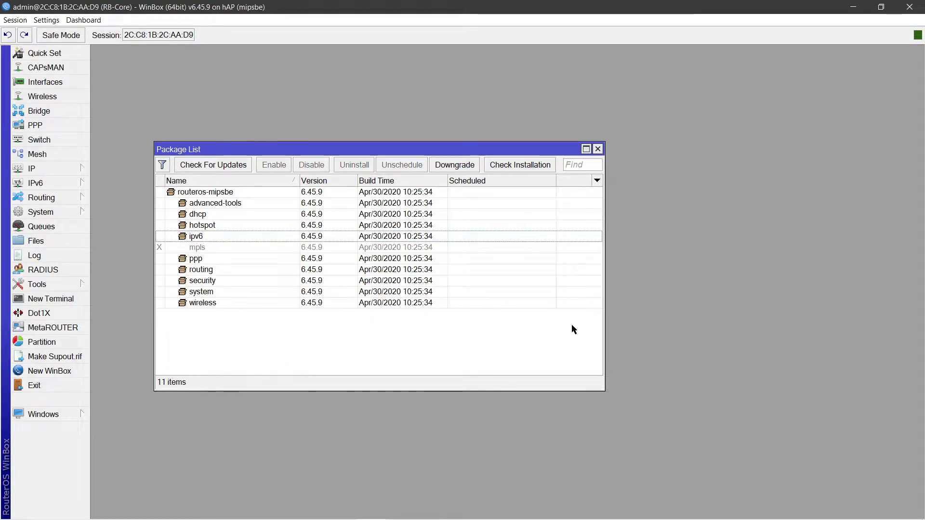
mouse_move(701, 515)
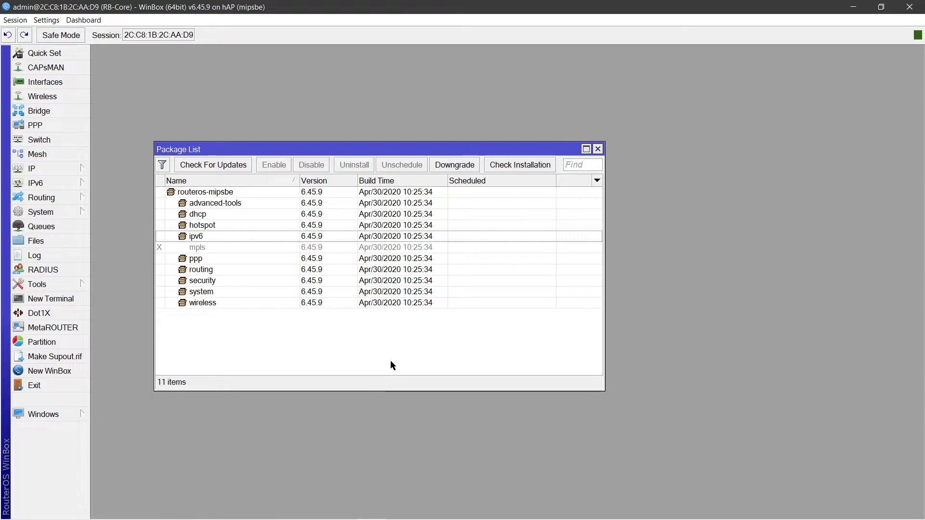
left_click(198, 247)
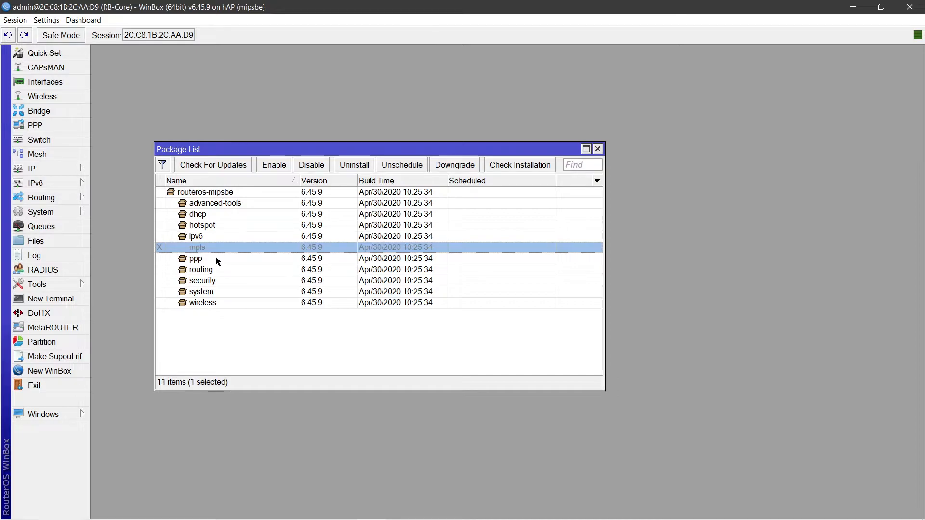
left_click(225, 348)
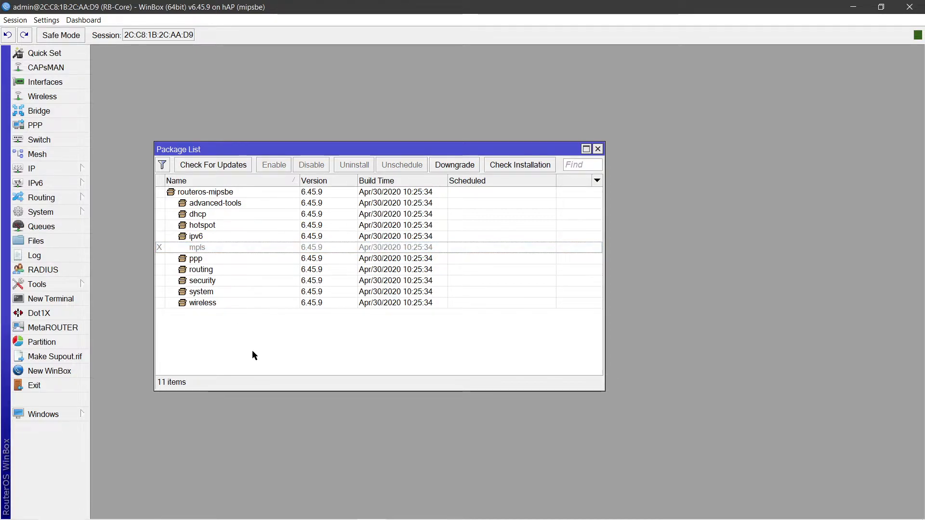
key("super+shift+s")
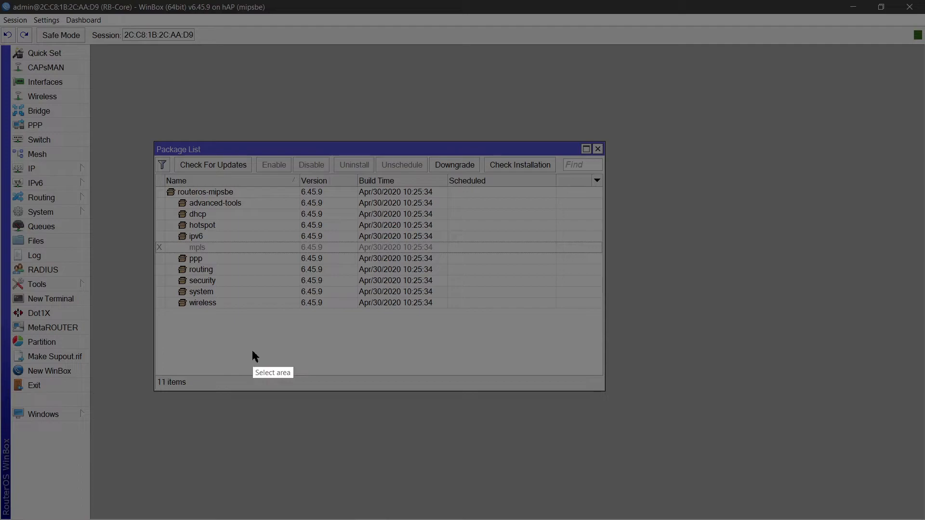
mouse_move(154, 138)
left_mouse_down()
mouse_move(564, 335)
mouse_move(618, 333)
left_mouse_up()
left_click_drag(495, 247, 169, 248)
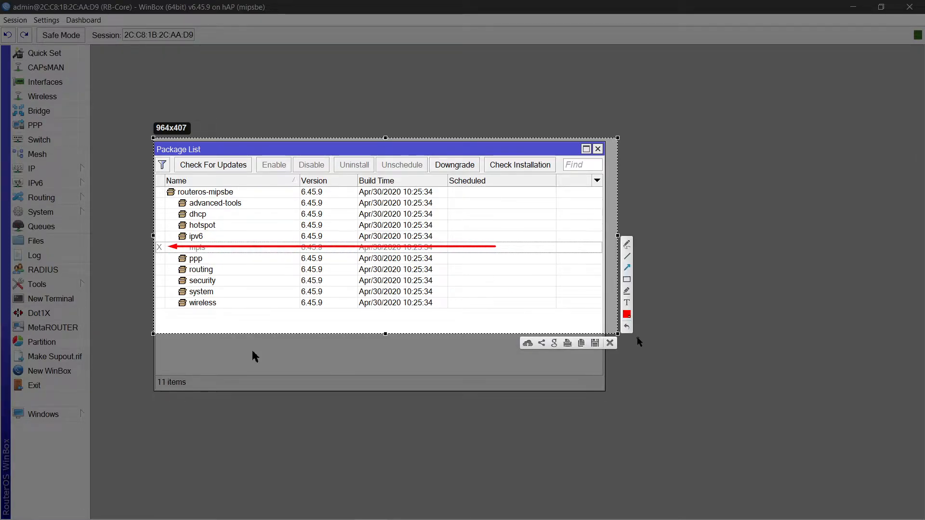
left_click(627, 328)
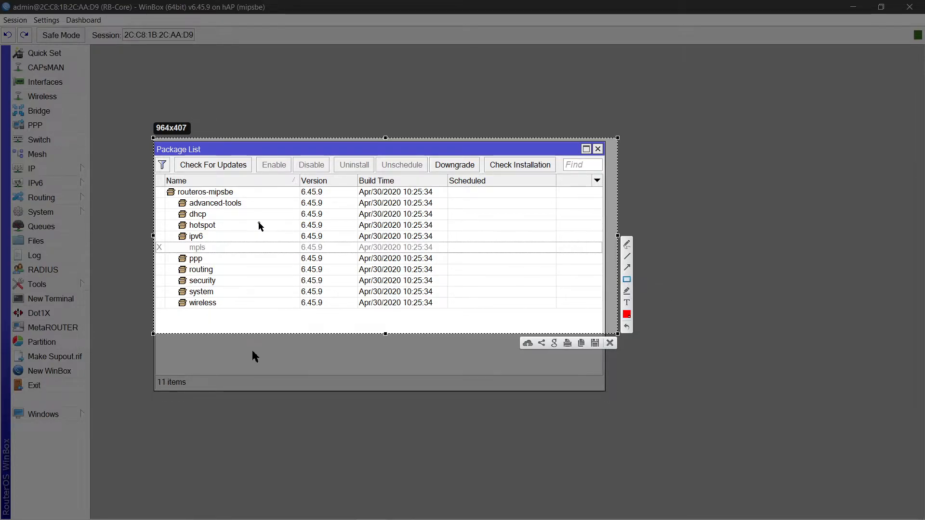
mouse_move(159, 188)
left_mouse_down()
mouse_move(371, 243)
mouse_move(470, 244)
left_mouse_up()
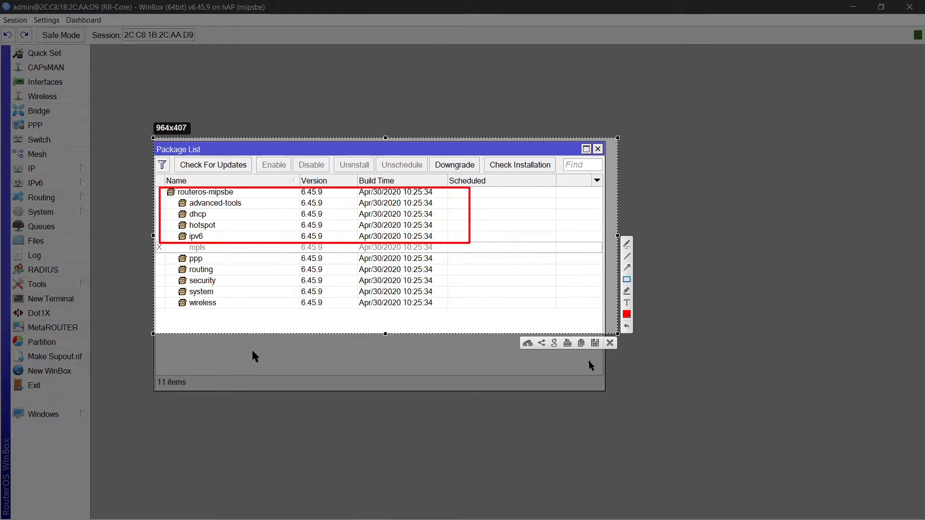
mouse_move(166, 251)
left_mouse_down()
mouse_move(216, 279)
mouse_move(450, 329)
mouse_move(458, 314)
left_mouse_up()
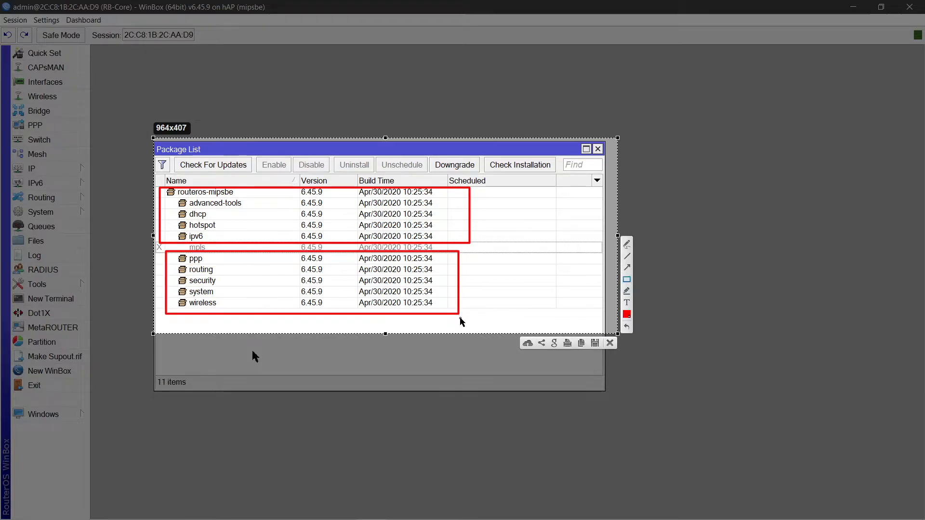
left_click(627, 327)
Select the disabled mpls package, schedule it for enable, and deselect it
left_click(610, 342)
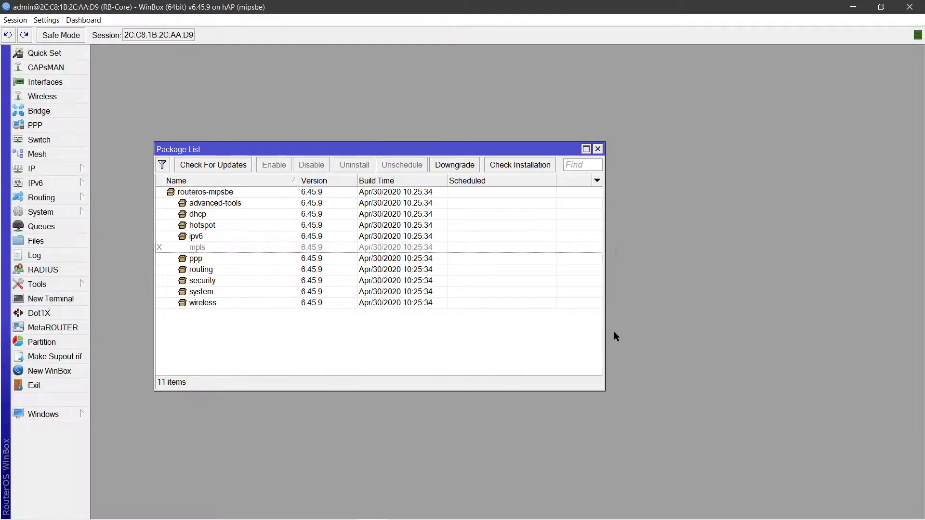
left_click(256, 247)
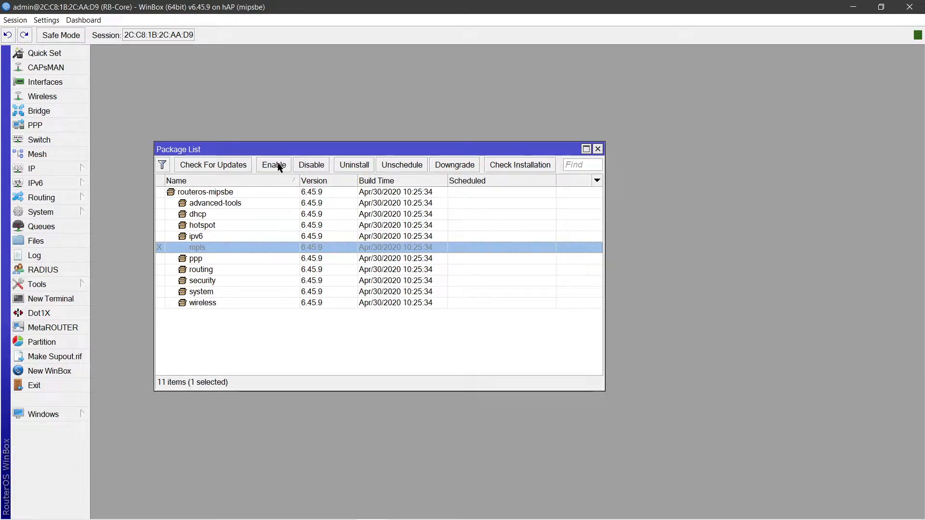
right_click(259, 249)
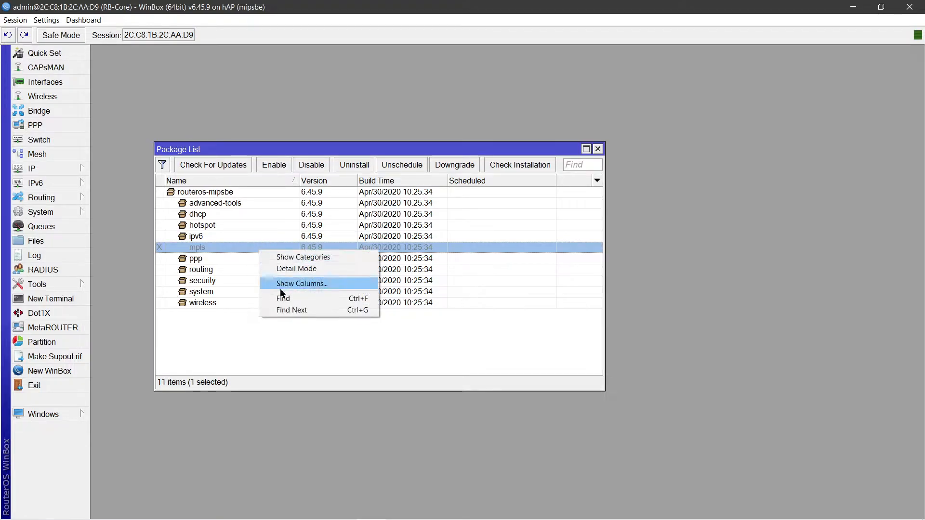
left_click(229, 250)
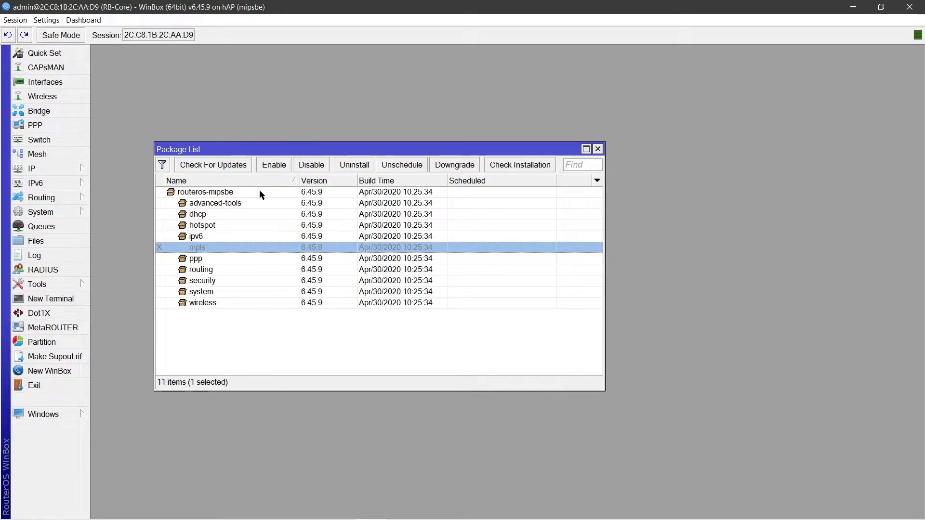
left_click(270, 166)
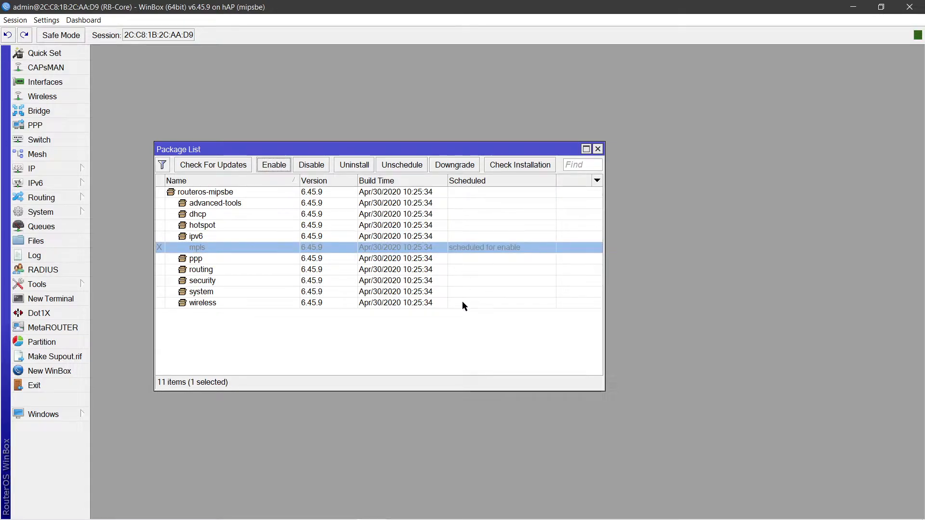
left_click(461, 332)
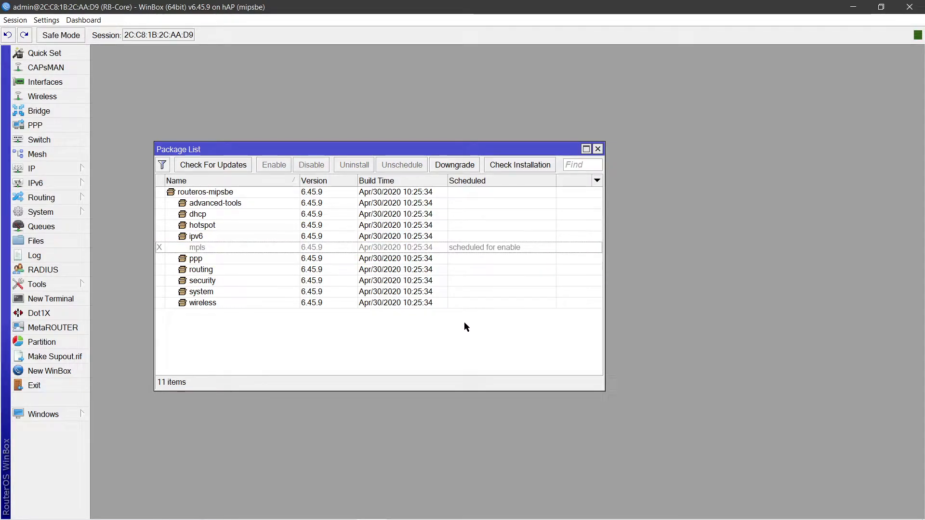
key("super+shift+s")
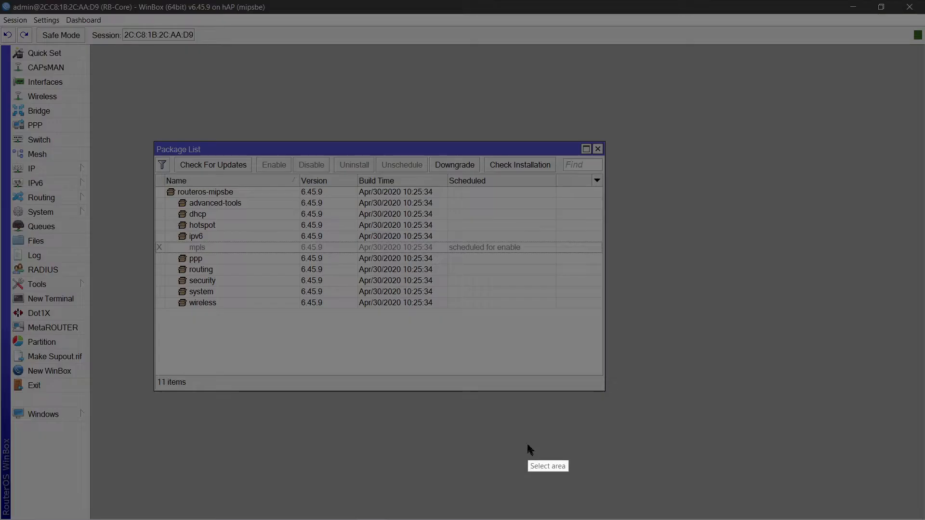
mouse_move(152, 140)
left_mouse_down()
mouse_move(575, 338)
mouse_move(608, 395)
left_mouse_up()
left_click_drag(556, 307, 516, 262)
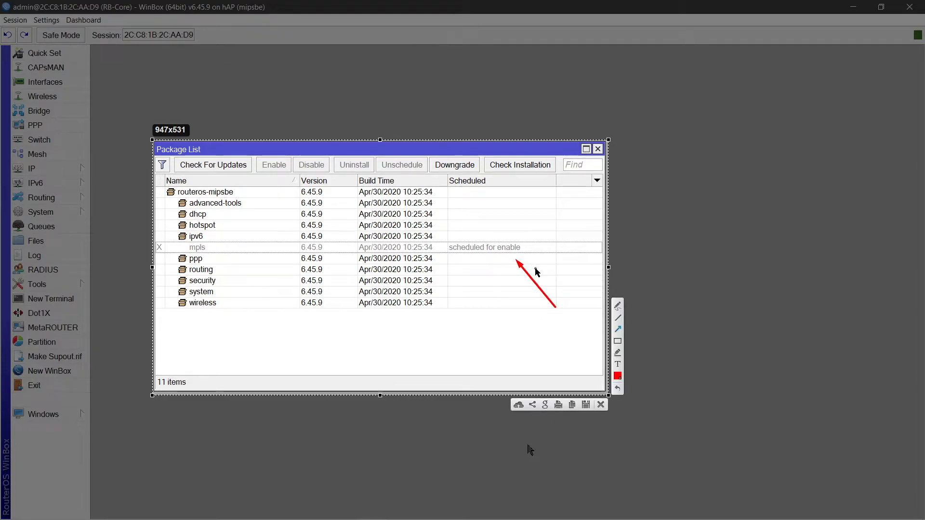
left_click(618, 364)
left_click(528, 334)
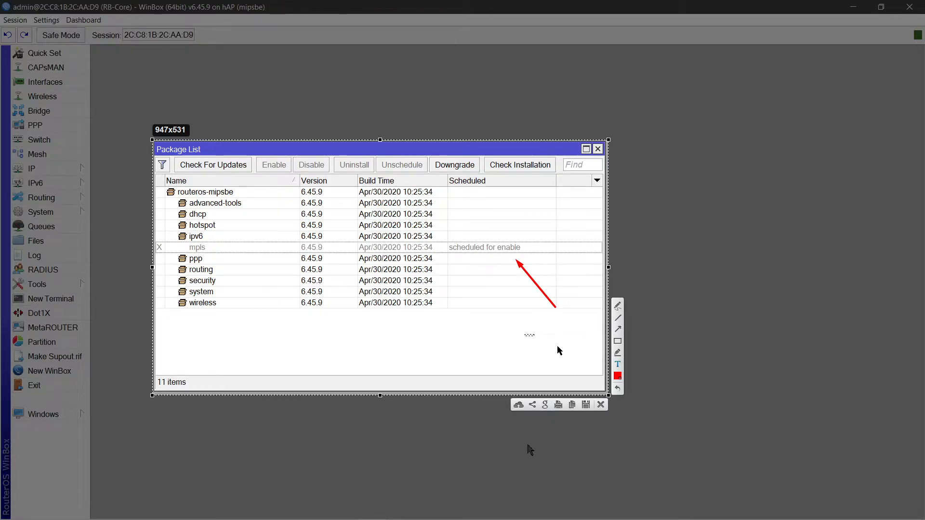
type("dijadwalkan untu")
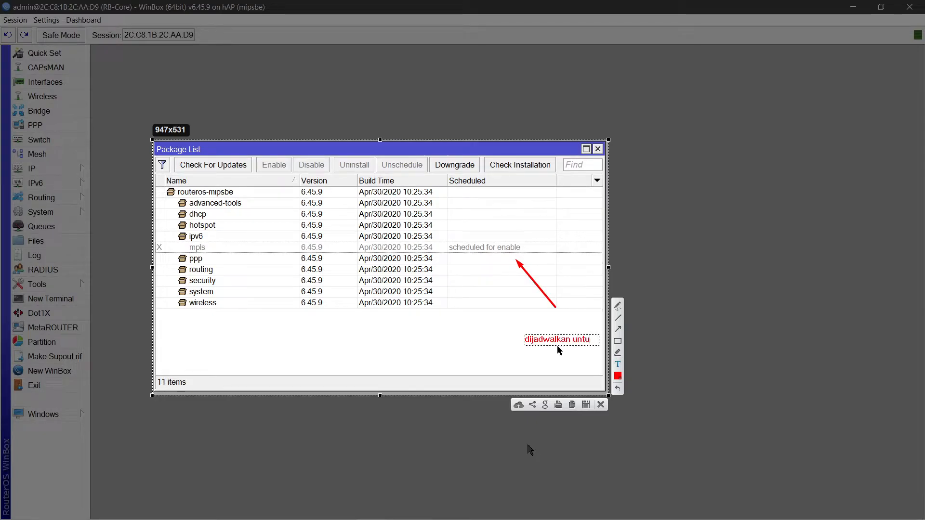
type("k aktif")
left_click_drag(562, 344, 543, 328)
left_click(539, 353)
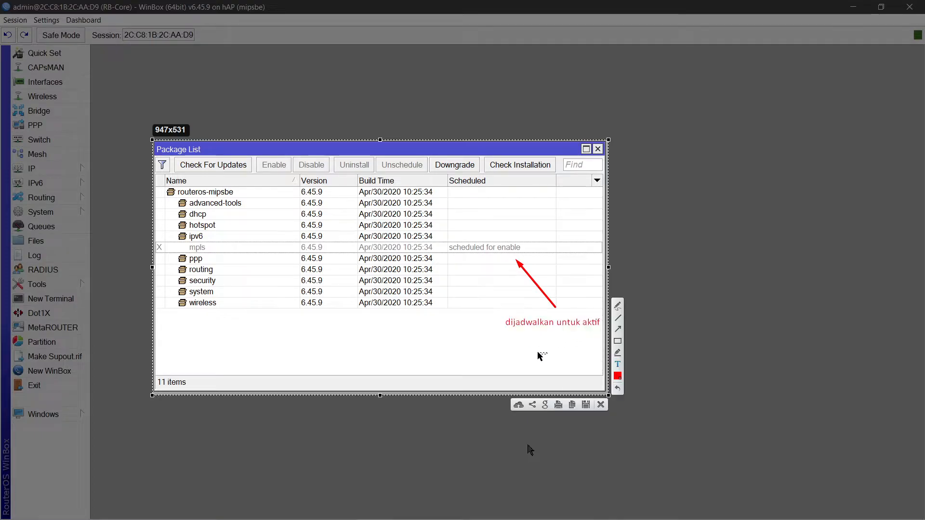
left_click(600, 406)
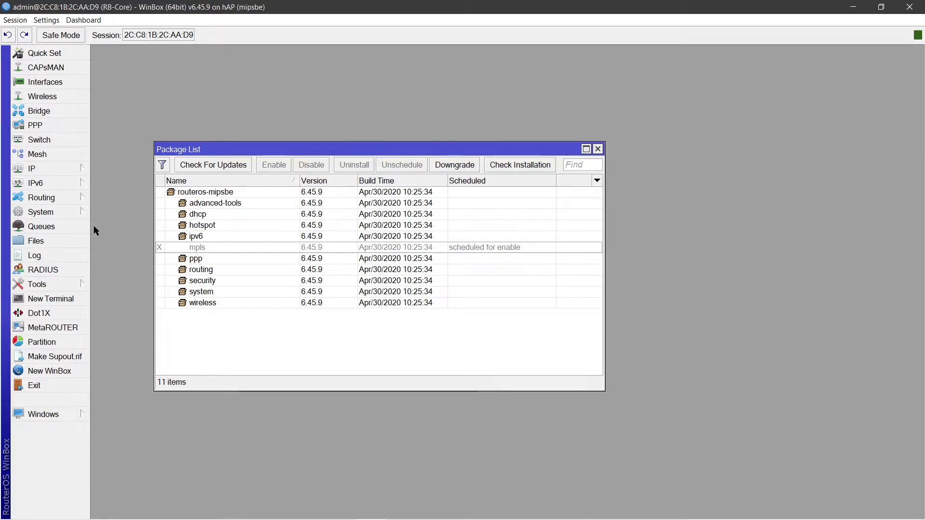
Bring up the System > Reboot confirmation and decline it without rebooting
left_click(84, 212)
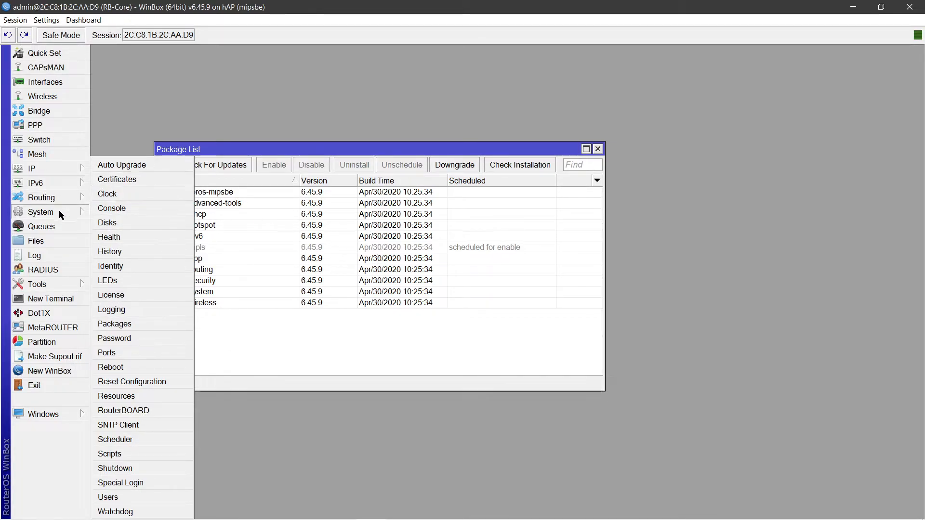
left_click(148, 368)
mouse_move(472, 237)
left_mouse_down()
mouse_move(448, 317)
mouse_move(460, 316)
mouse_move(473, 189)
mouse_move(464, 224)
left_mouse_up()
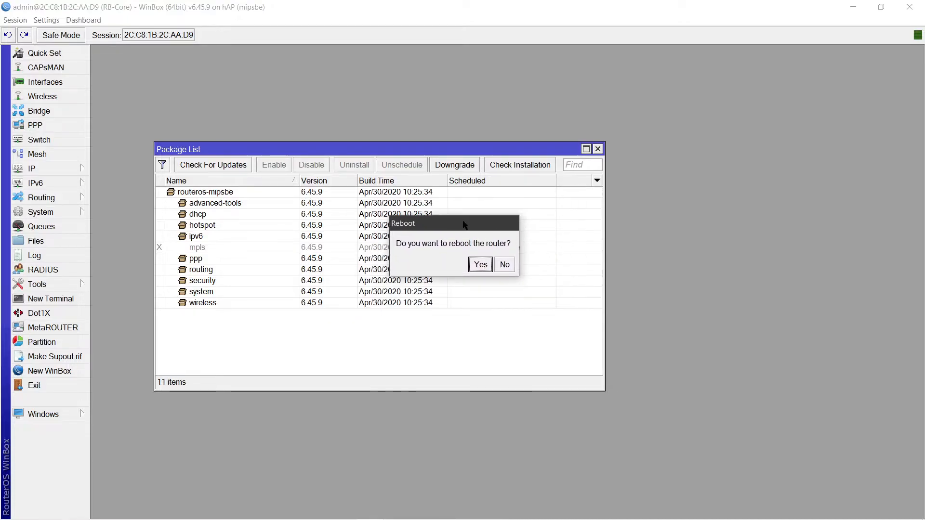
left_click(481, 264)
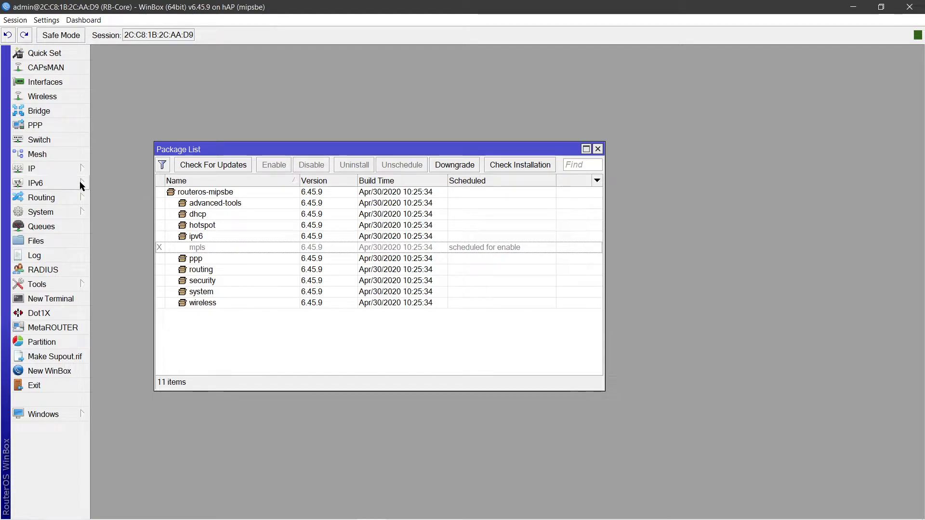
Reboot the router via System > Reboot, confirming with Yes
left_click(84, 210)
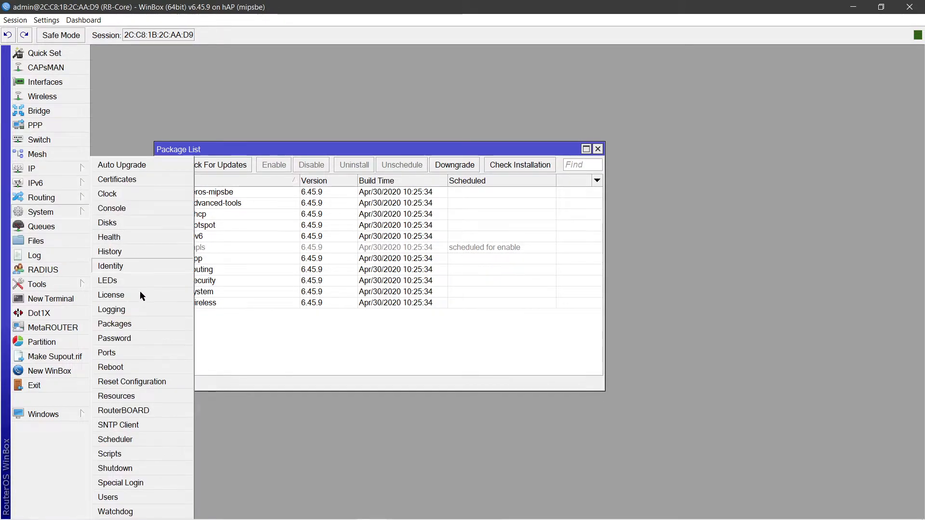
left_click(145, 370)
left_click(495, 277)
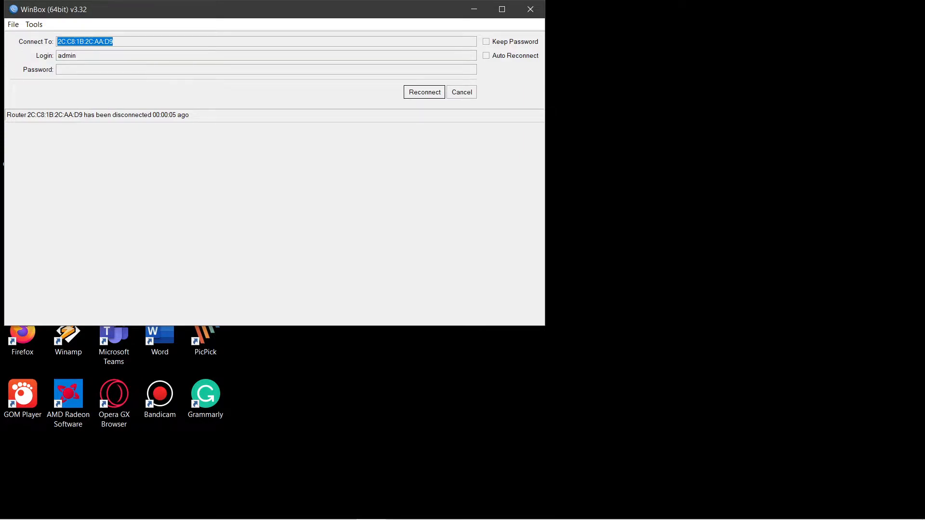
Reconnect to RB-Core through Neighbors and confirm mpls is enabled in the Package List
left_click(469, 93)
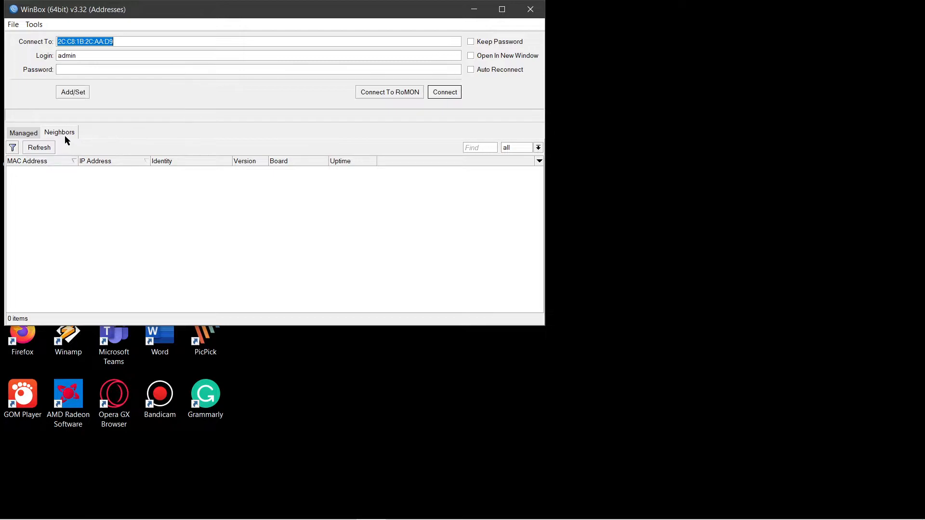
left_click(39, 147)
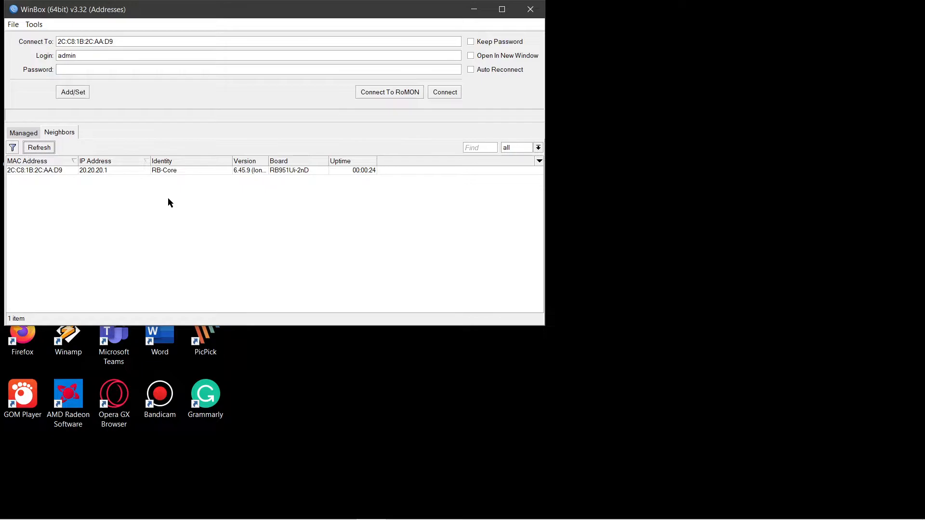
left_click(58, 172)
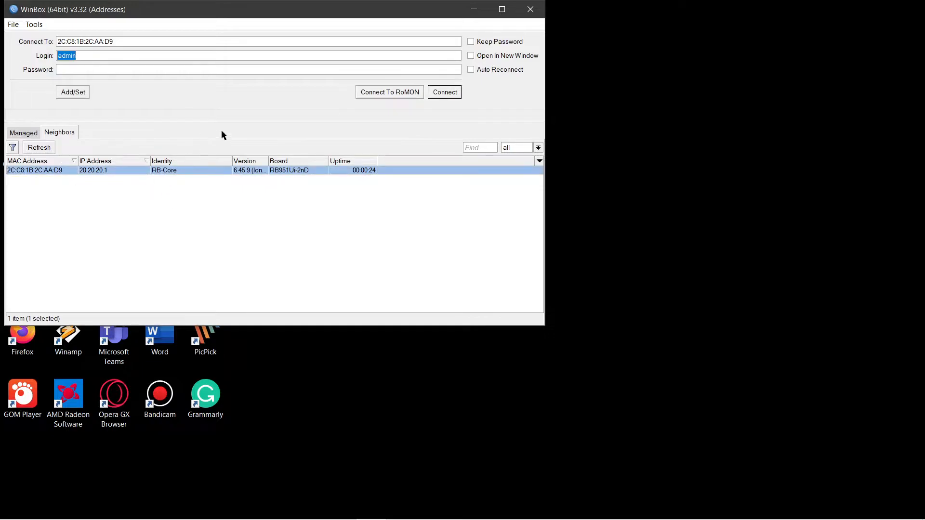
left_click(459, 92)
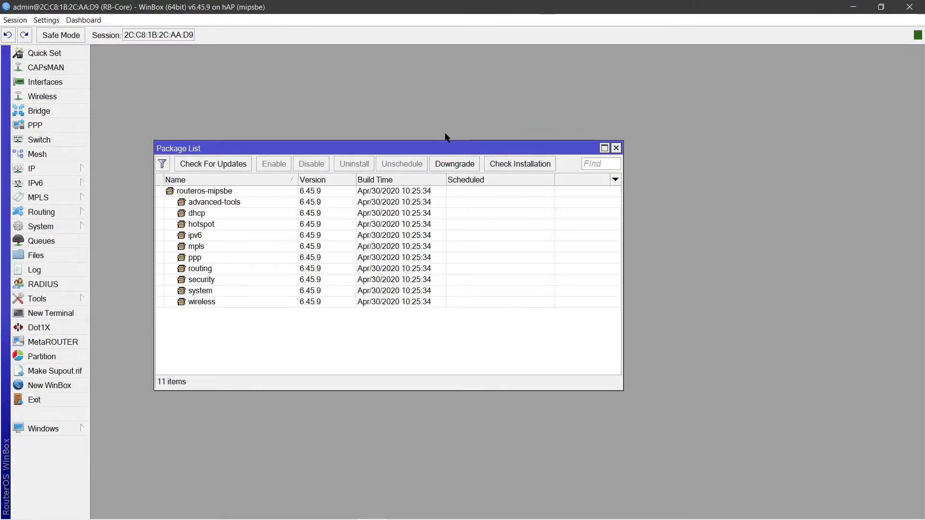
left_click(233, 247)
left_click(239, 337)
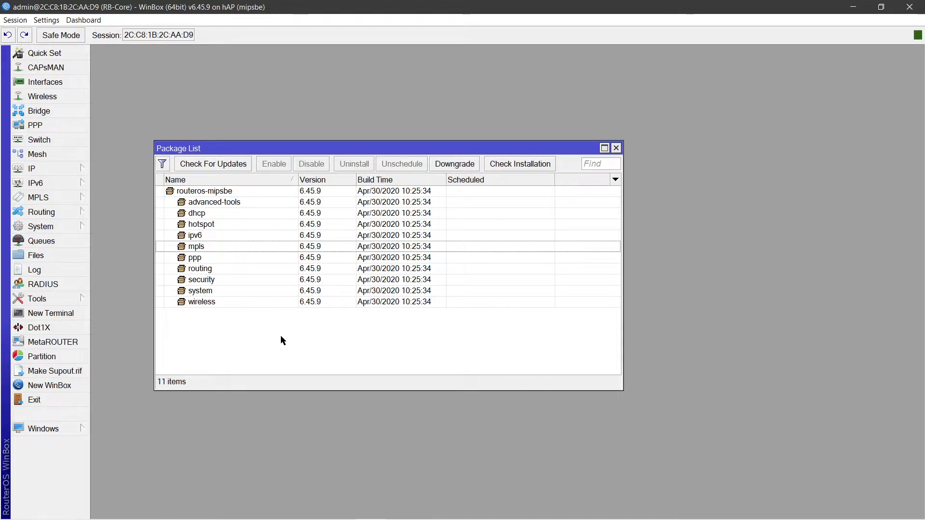
key("super+shift+s")
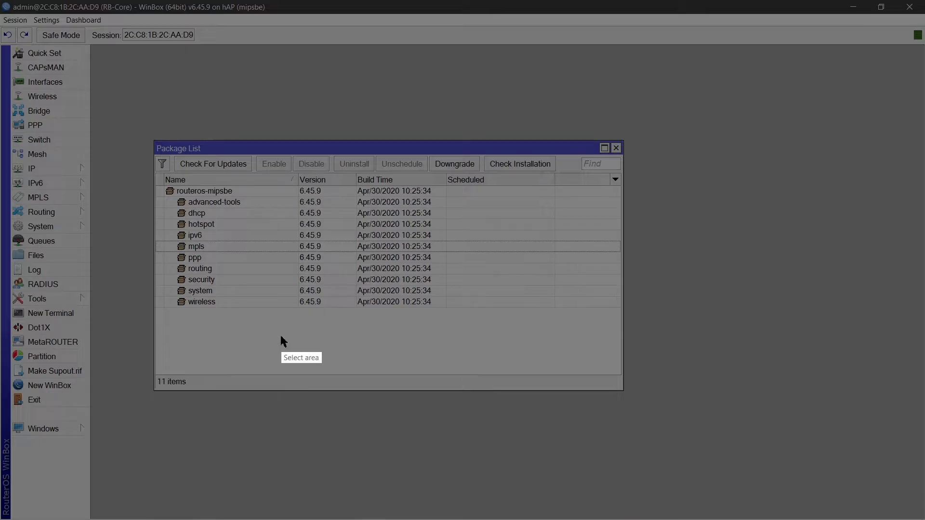
mouse_move(5, 32)
left_mouse_down()
mouse_move(64, 321)
mouse_move(115, 465)
mouse_move(111, 482)
left_mouse_up()
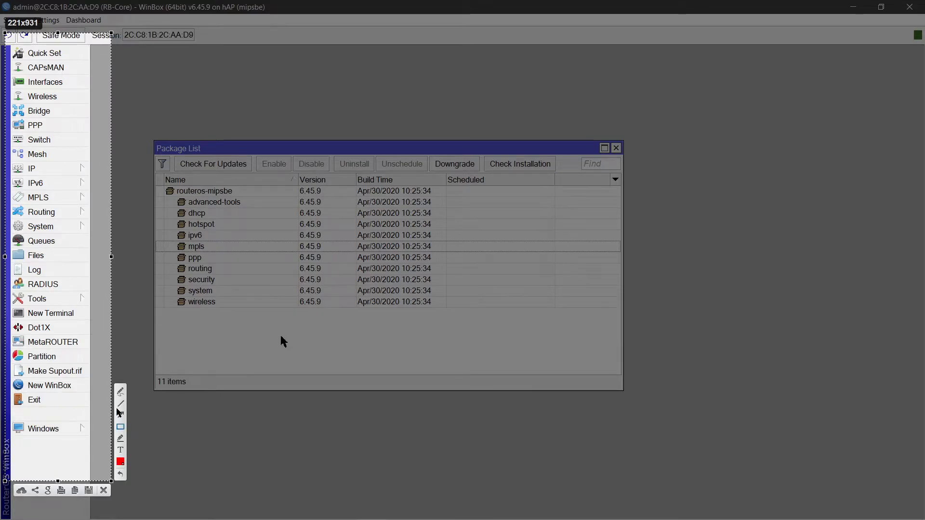
left_click_drag(9, 187, 88, 213)
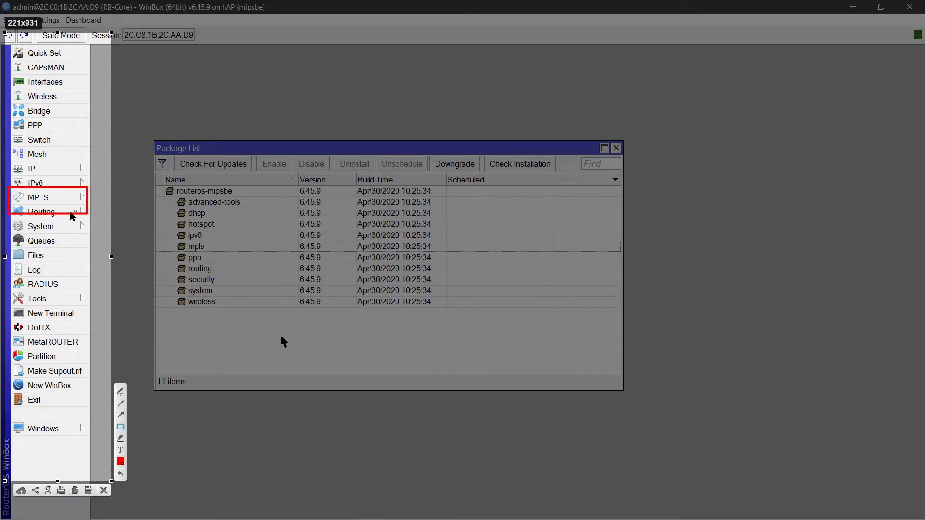
left_click(103, 490)
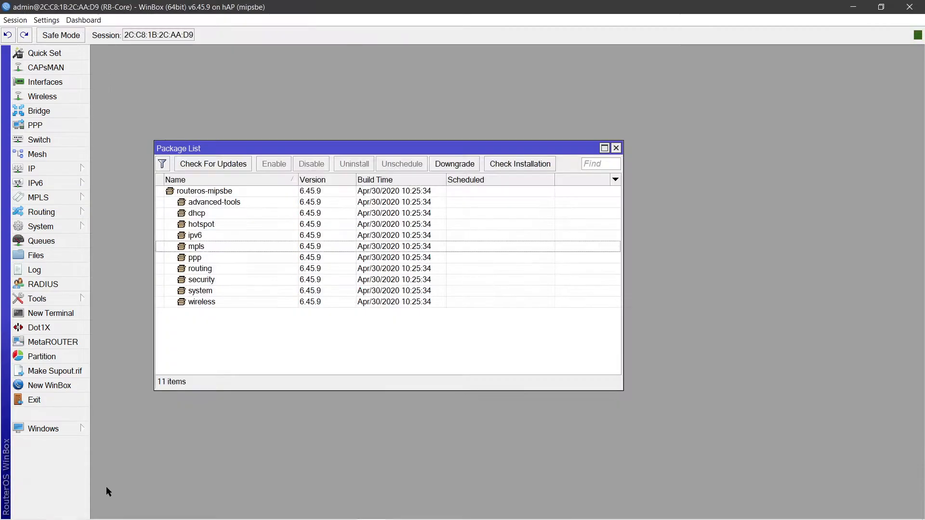
left_click(283, 246)
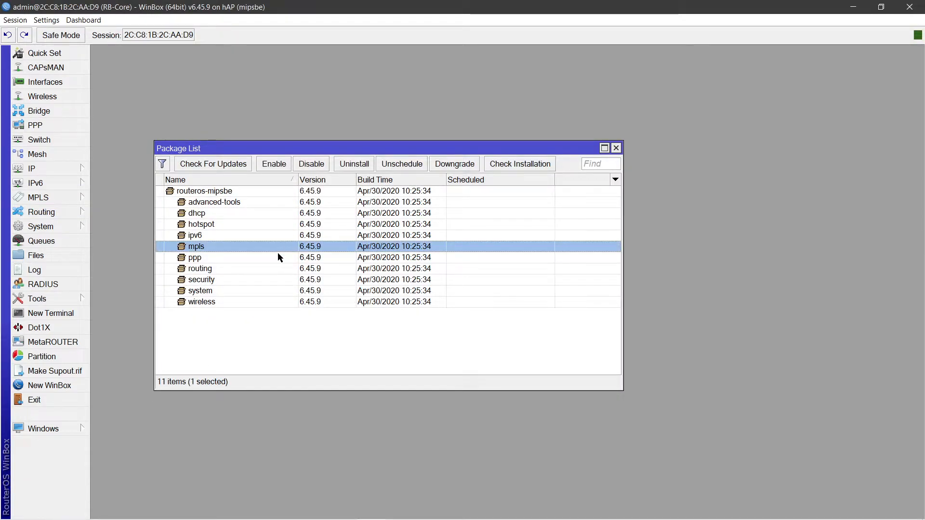
left_click(44, 195)
left_click(142, 201)
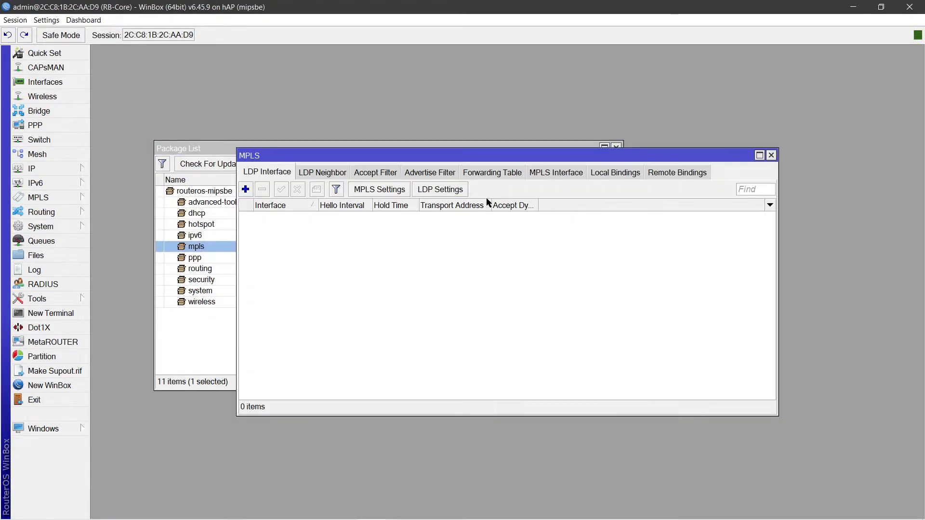
left_click(376, 173)
left_click(322, 173)
left_click(430, 172)
left_click(492, 172)
left_click(582, 174)
left_click(616, 173)
left_click(677, 172)
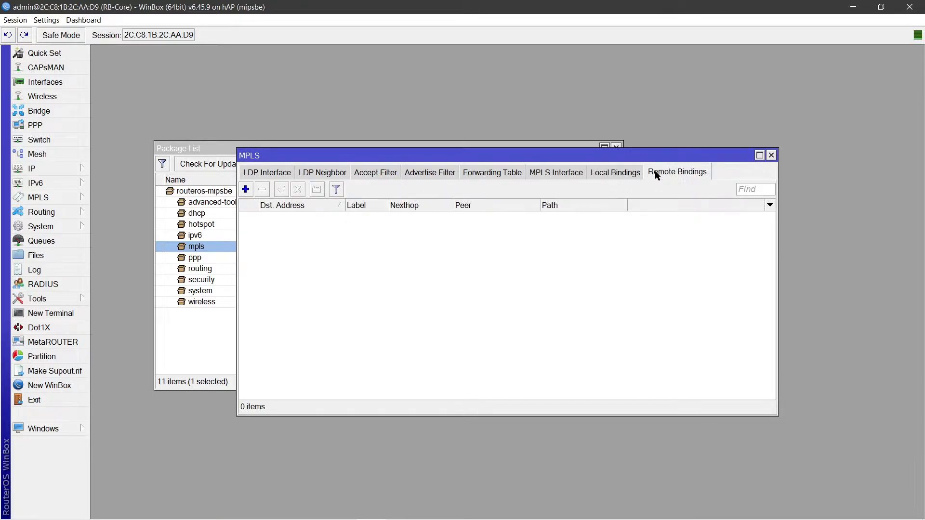
left_click(561, 173)
left_click(771, 154)
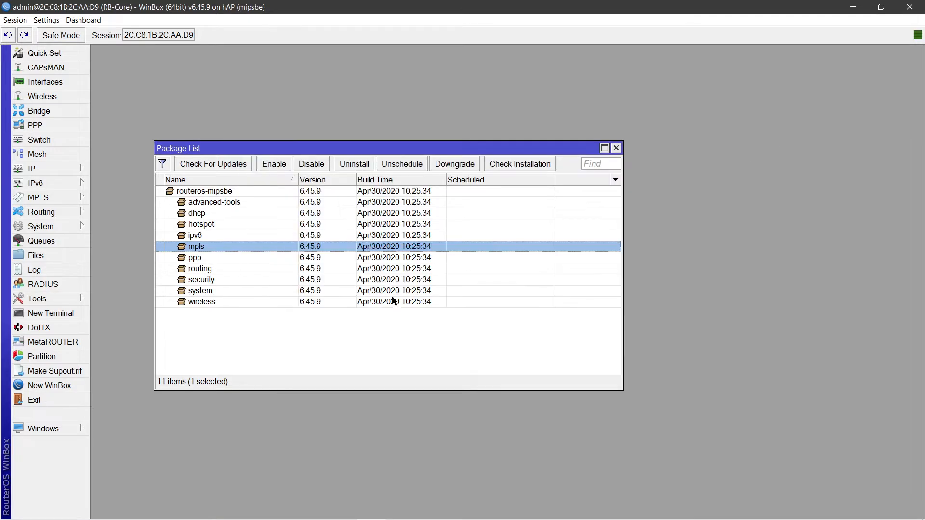
left_click(411, 260)
left_click(422, 236)
left_click(425, 257)
left_click(427, 246)
left_click(409, 268)
left_click(390, 342)
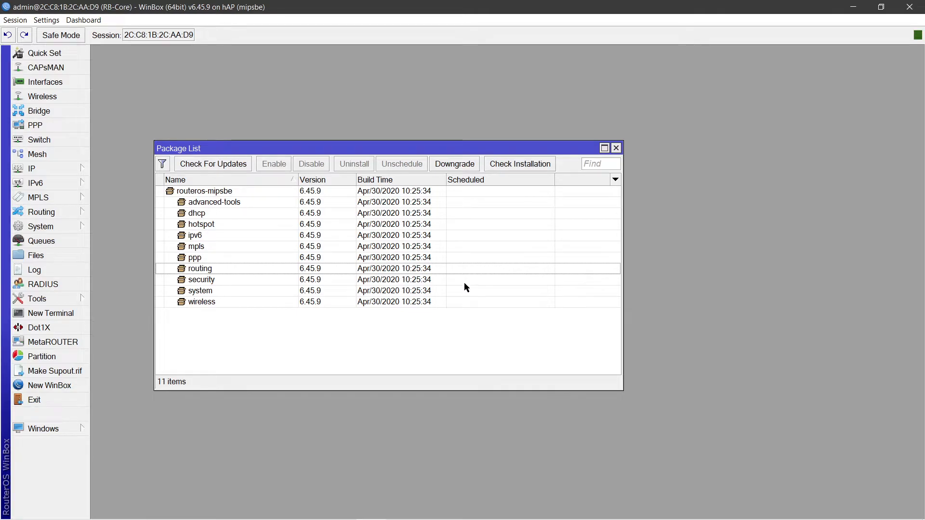
left_click(63, 223)
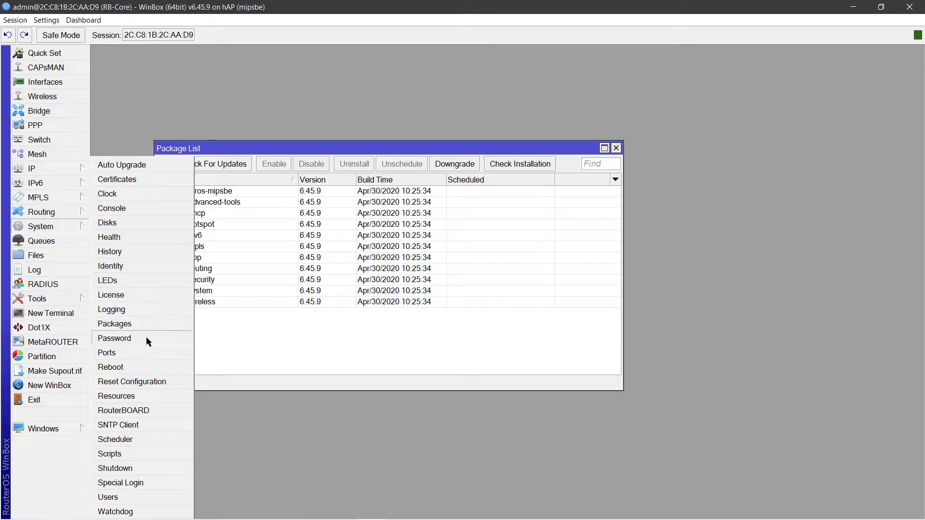
left_click(138, 395)
left_click(509, 254)
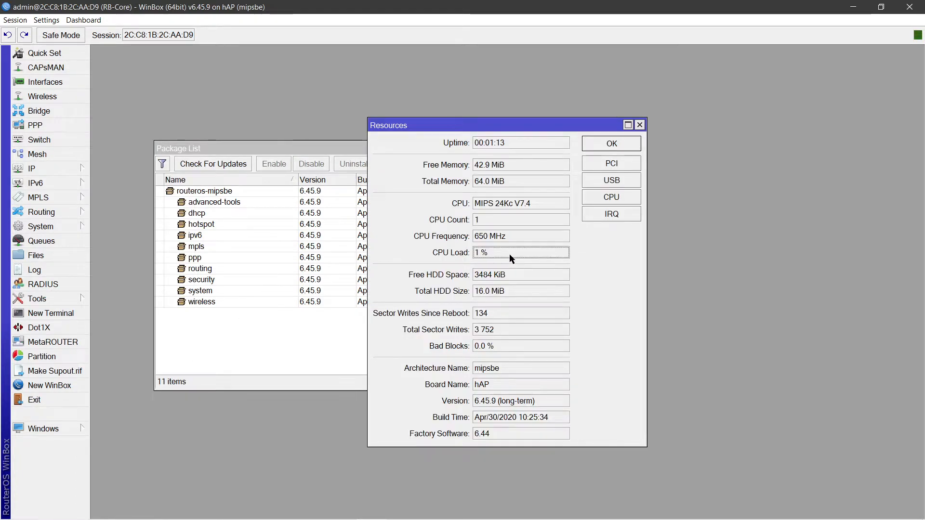
left_click(600, 147)
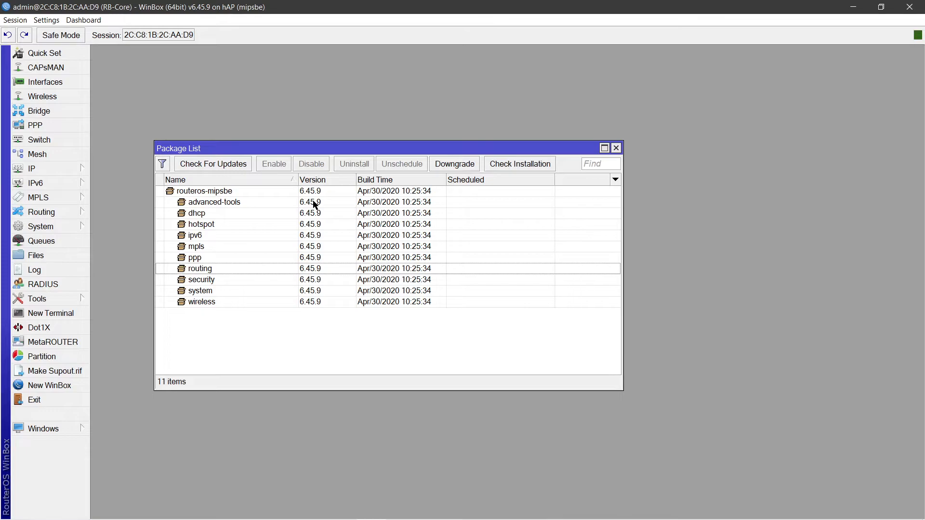
left_click(284, 267)
left_click(284, 261)
left_click(288, 326)
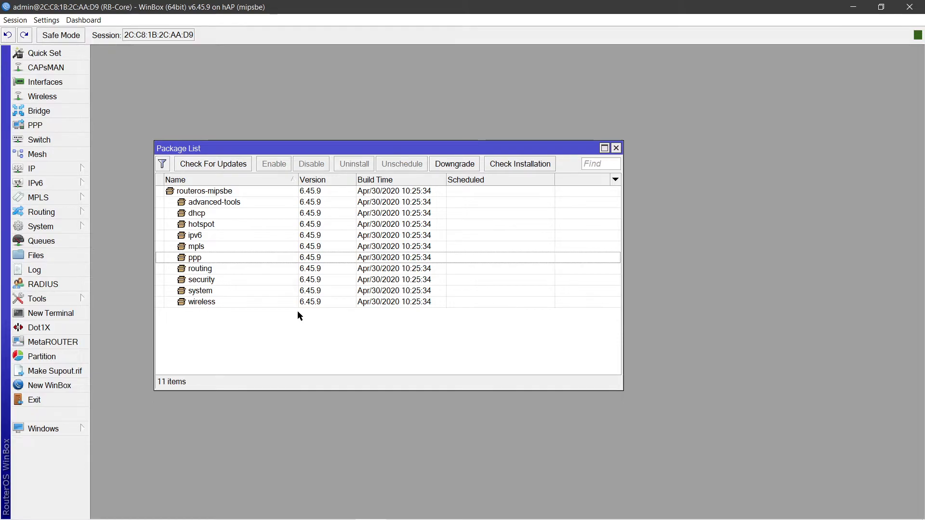
Schedule the mpls package to be disabled
left_click(199, 248)
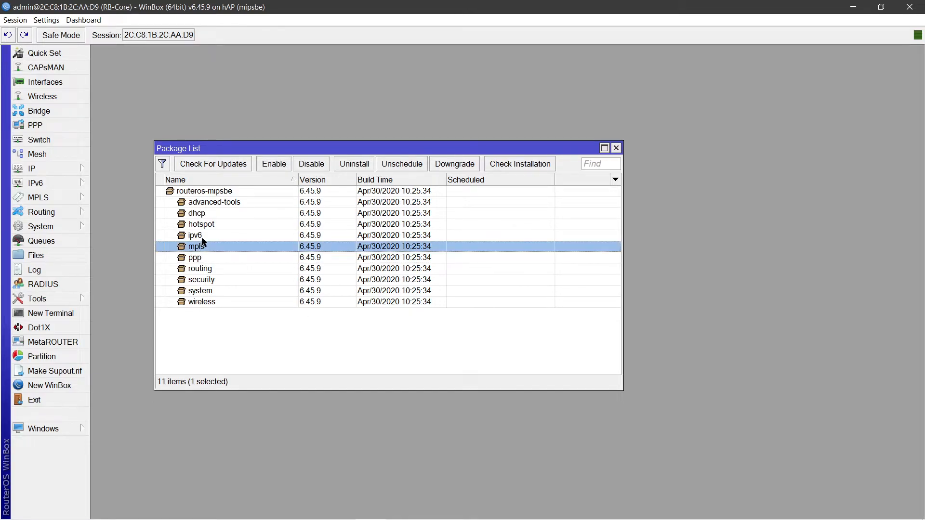
left_click(203, 237)
left_click(225, 246)
left_click(313, 168)
Schedule the ipv6 package to be disabled and clear the selection
left_click(334, 236)
left_click(444, 247)
left_click(517, 347)
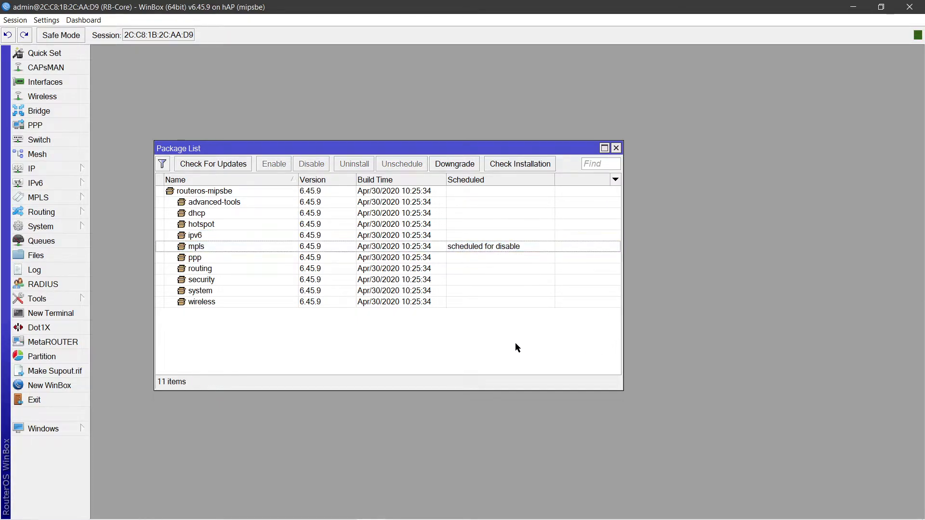
left_click(474, 234)
left_click(311, 164)
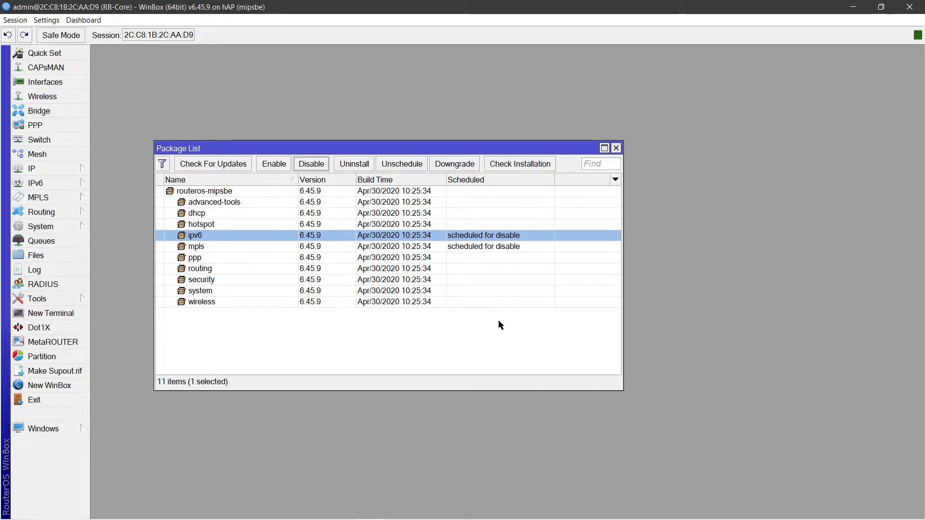
left_click(501, 337)
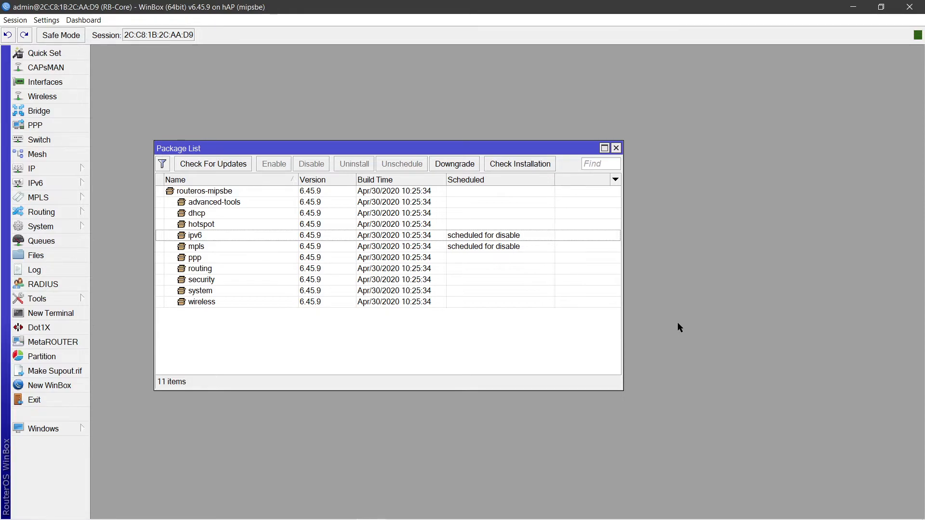
Capture the WinBox window with PicPick and maximize the image editor
key("ctrl+Print")
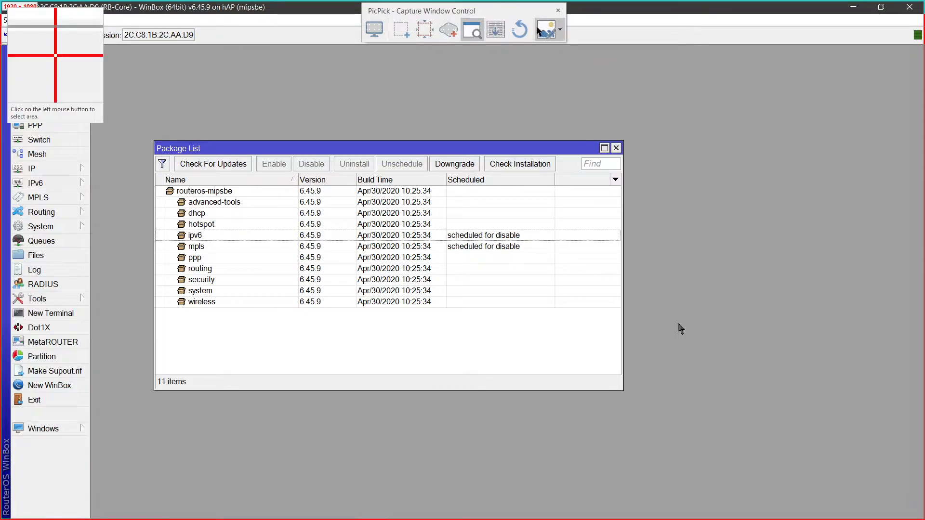
left_click(385, 26)
left_click_drag(704, 271, 419, 96)
left_click(580, 94)
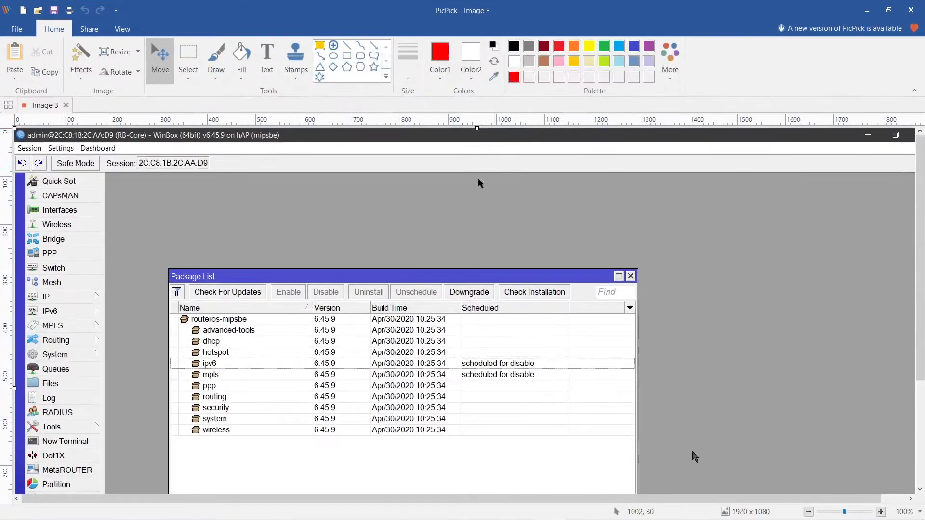
scroll(446, 251, "down", 3)
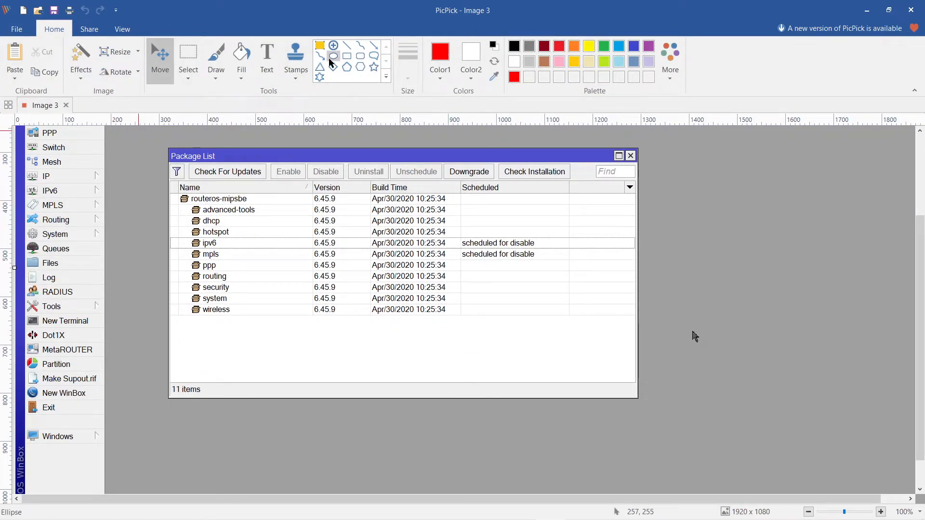
Outline the IPv6 and MPLS entries with a 5 px red rectangle, then minimize the editor
left_click(346, 56)
left_click(408, 63)
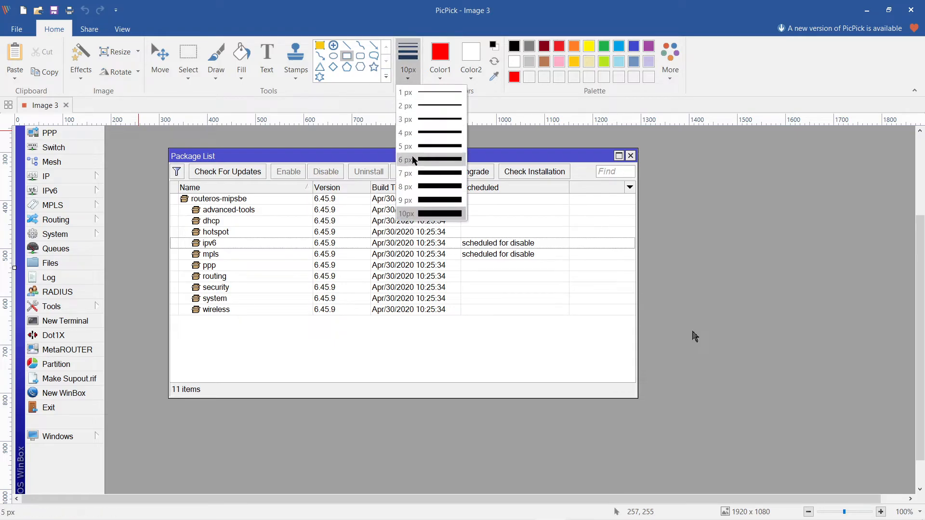
left_click(411, 153)
left_click_drag(25, 184, 104, 216)
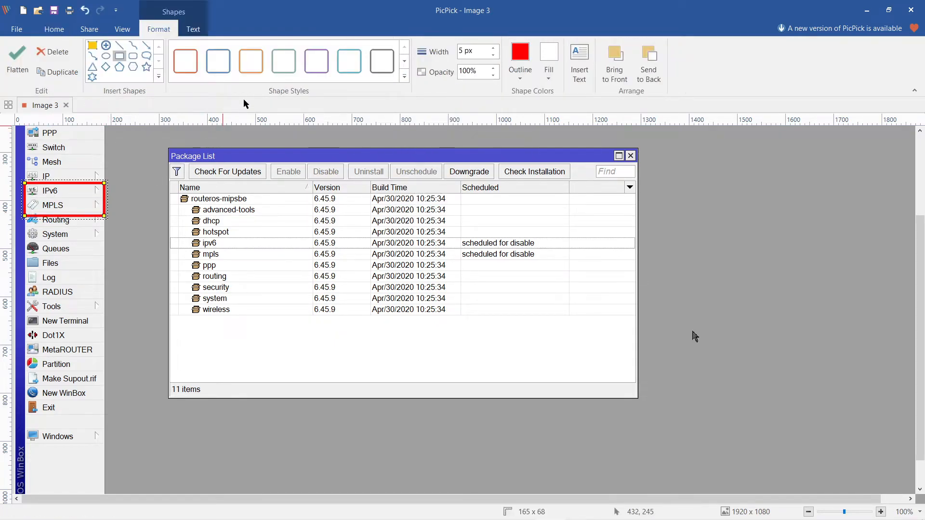
left_click(52, 51)
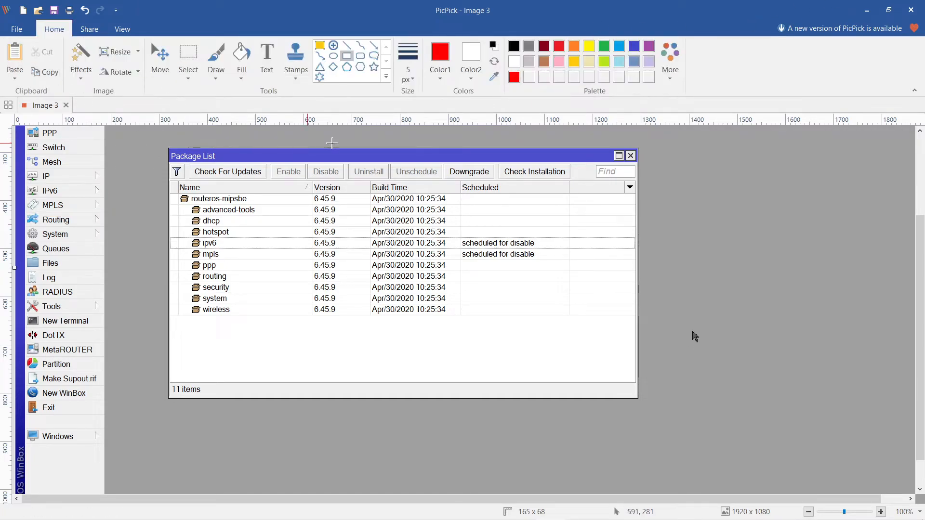
left_click_drag(22, 182, 109, 216)
left_click(133, 186)
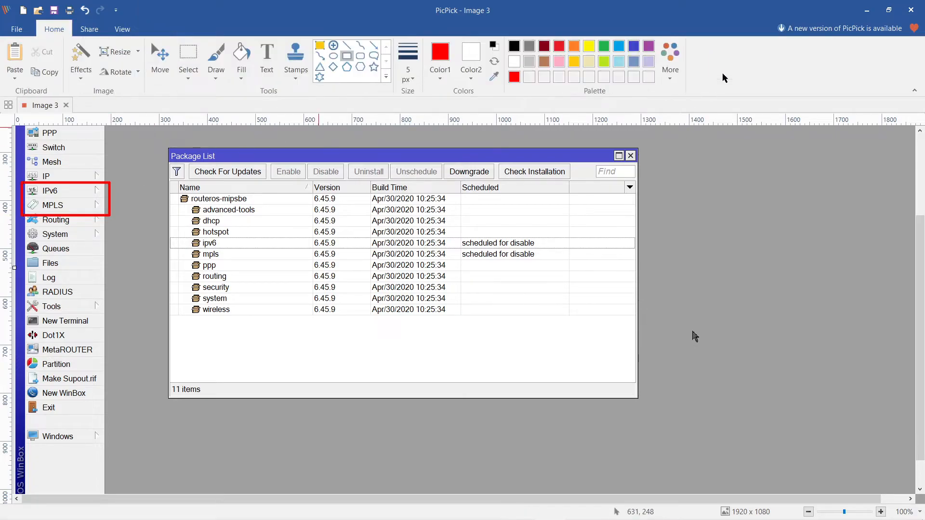
left_click(866, 10)
Select ipv6 and mpls, then reboot RB-Core via System > Reboot, confirming with Yes
left_click(479, 237)
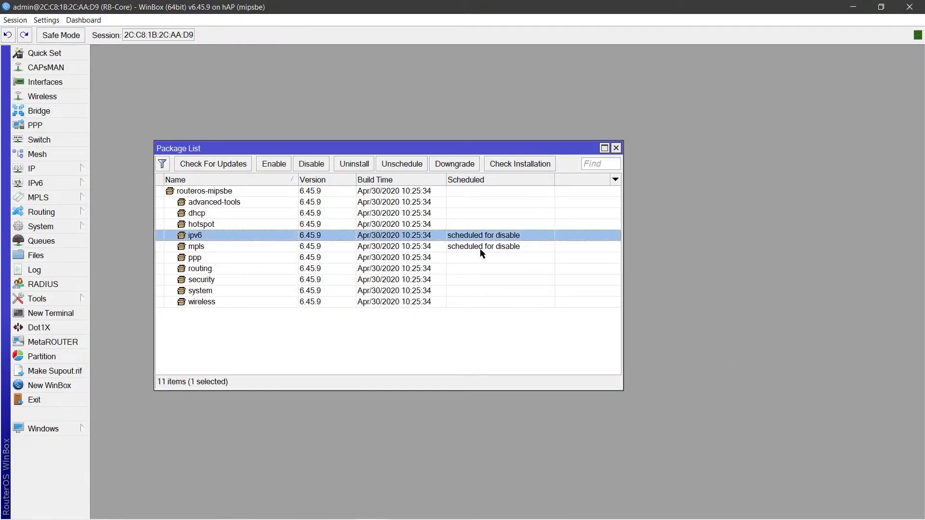
left_click(474, 246)
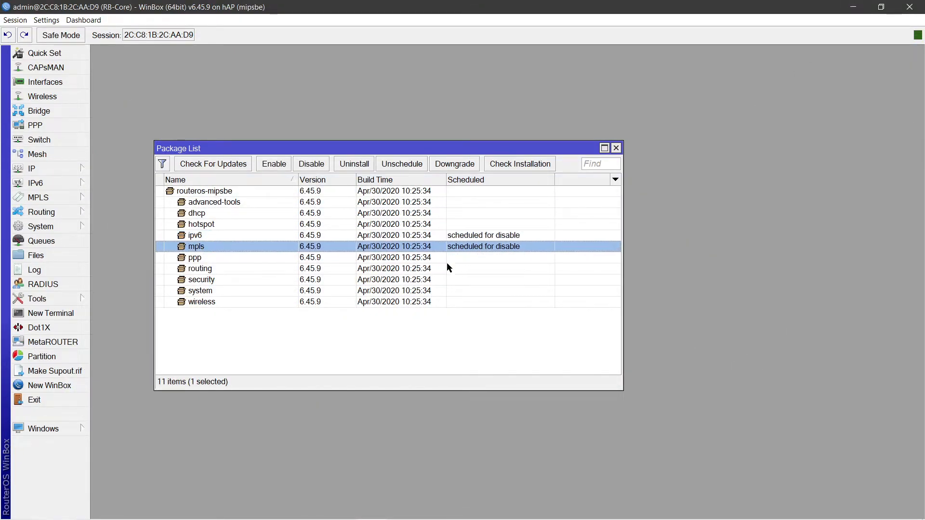
left_click(53, 227)
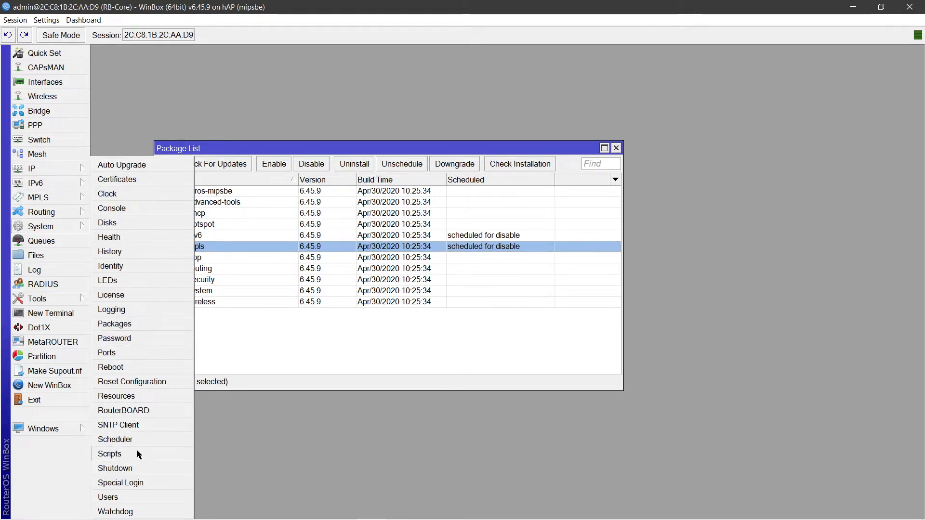
left_click(172, 366)
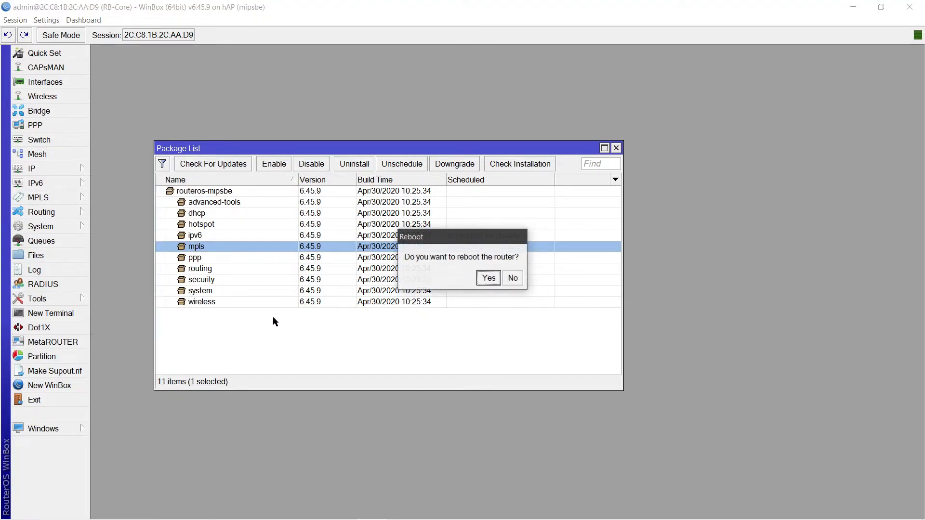
left_click(489, 278)
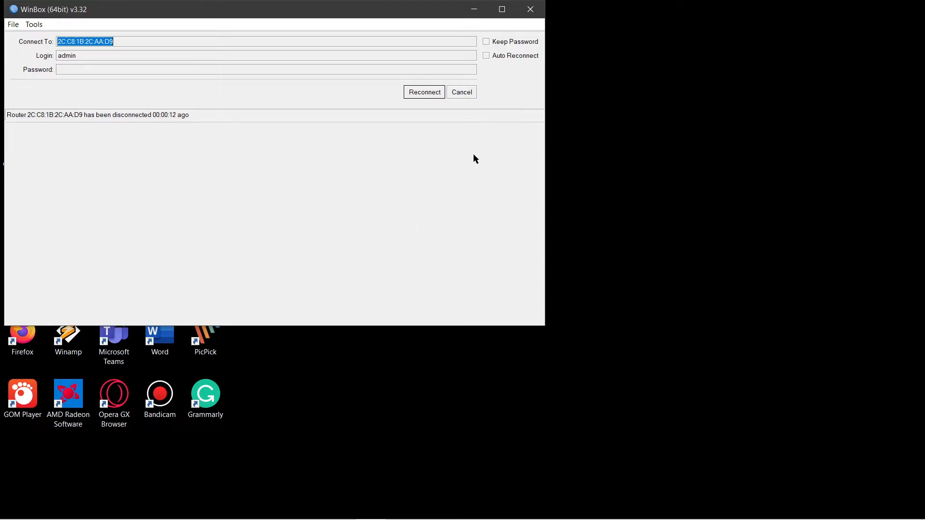
Refresh the Neighbors list and log in to RB-Core at 20.20.20.1 by its MAC address
left_click(463, 92)
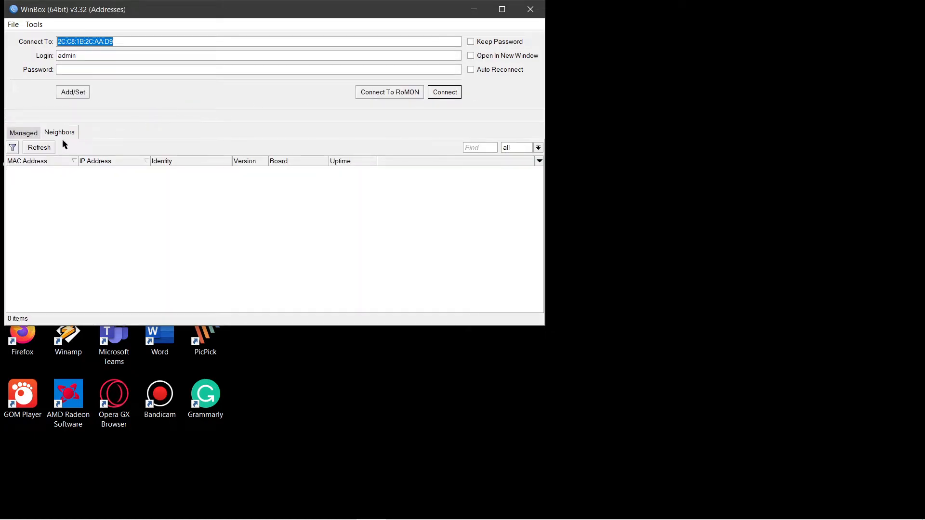
left_click(47, 149)
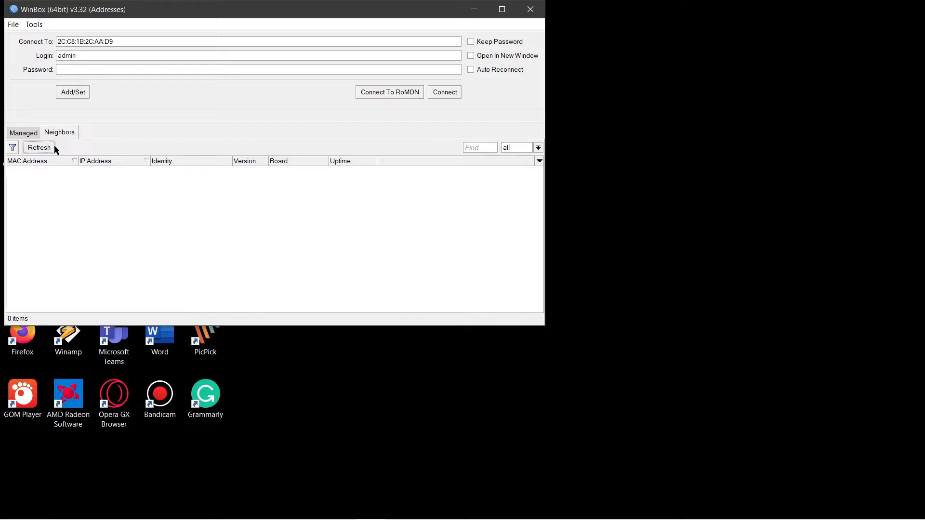
left_click(56, 147)
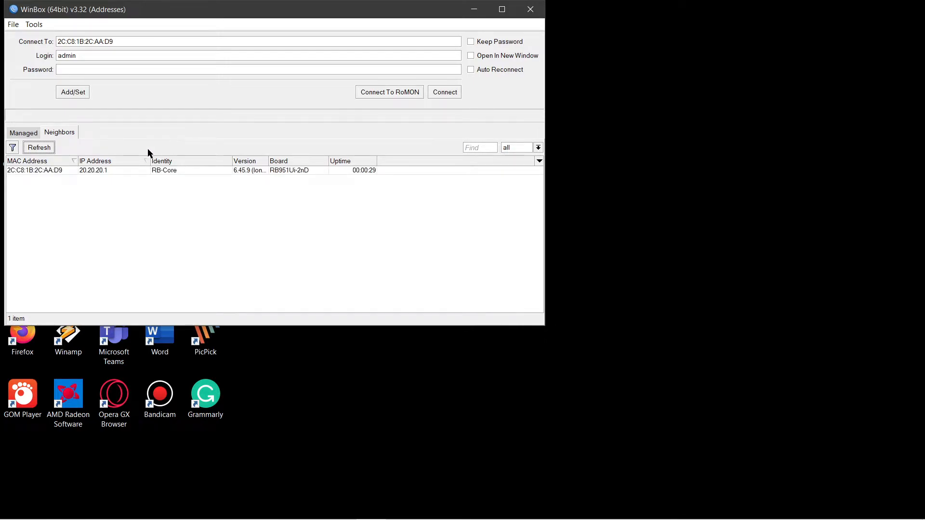
left_click(71, 169)
left_click(106, 170)
left_click(137, 199)
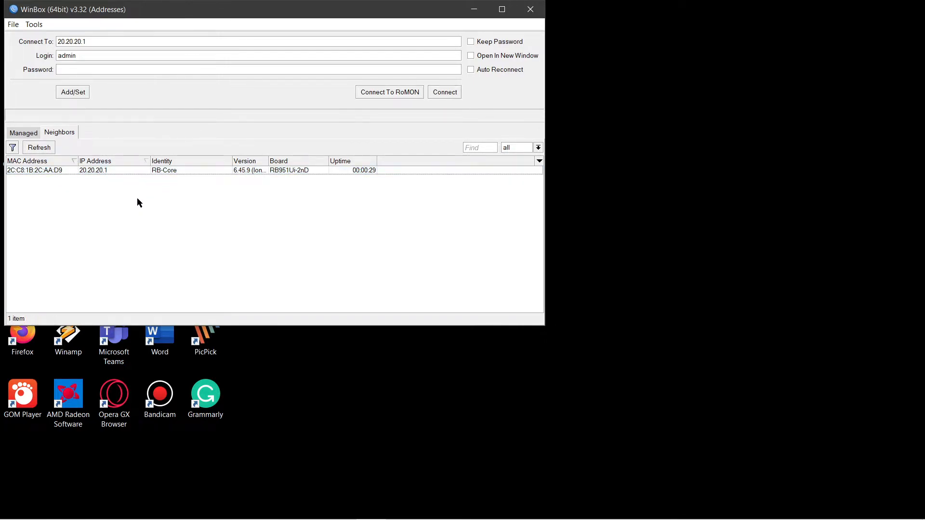
left_click(68, 171)
left_click(447, 95)
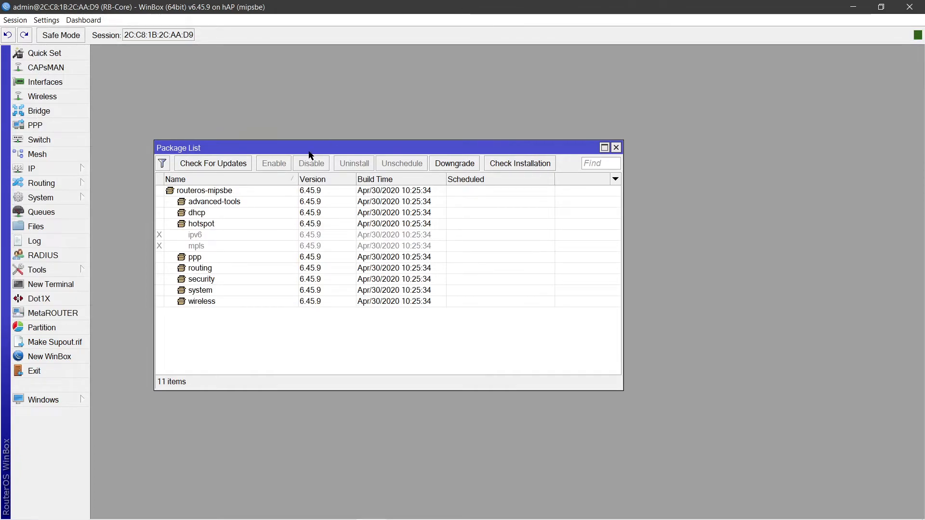
left_click(241, 245)
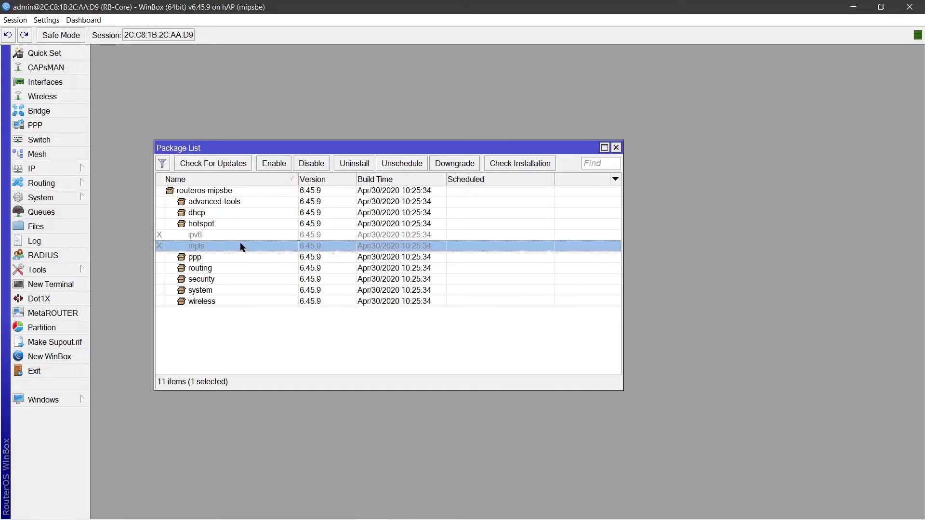
left_click_drag(347, 226, 285, 242)
key("Print")
left_click_drag(22, 0, 581, 506)
left_click_drag(407, 388, 270, 386)
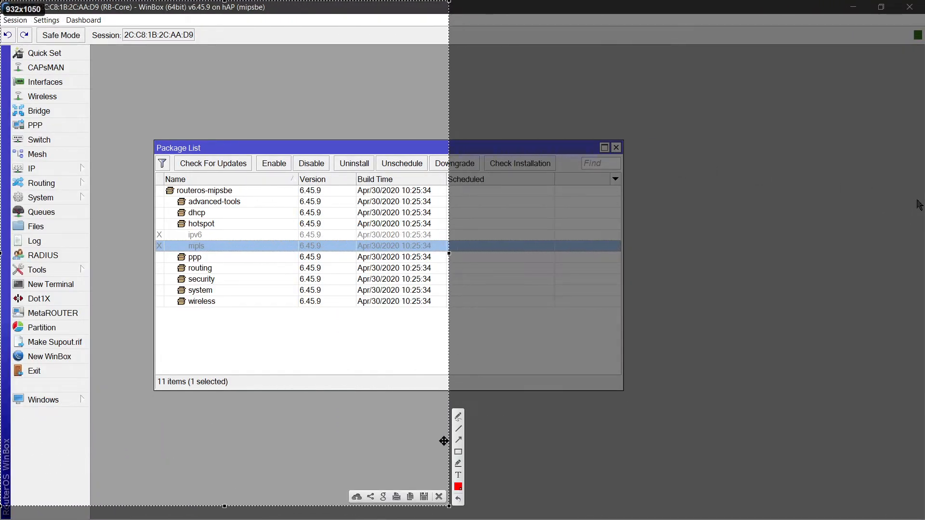
mouse_move(4, 36)
left_mouse_down()
mouse_move(103, 337)
mouse_move(117, 422)
left_mouse_up()
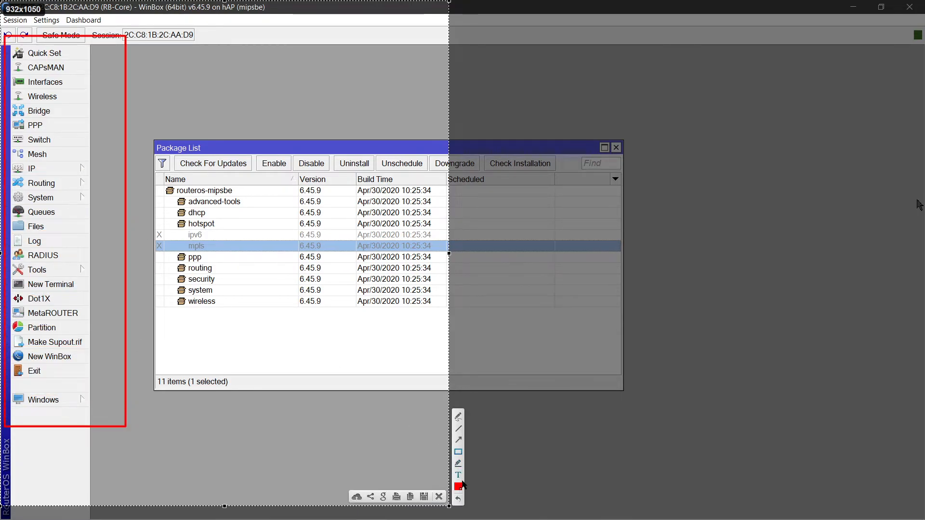
left_click(458, 499)
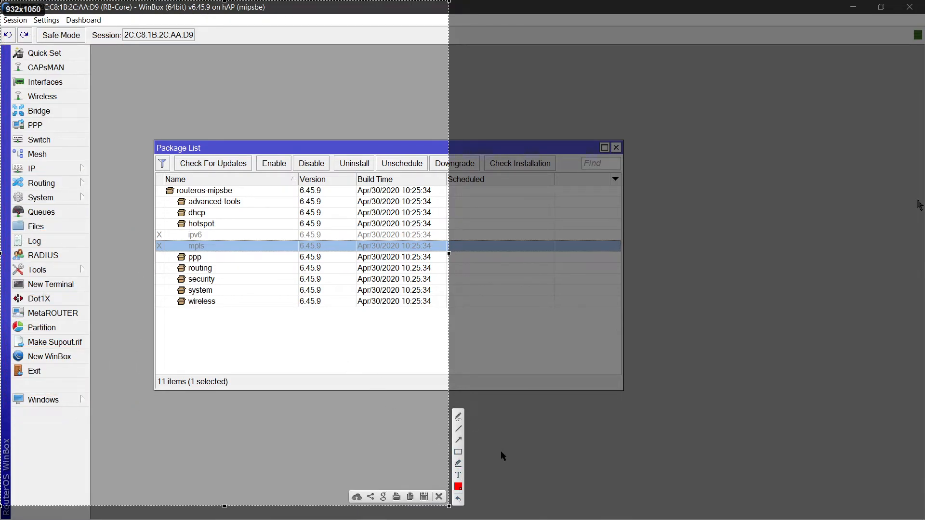
mouse_move(8, 175)
left_mouse_down()
mouse_move(47, 187)
mouse_move(60, 204)
mouse_move(91, 208)
left_mouse_up()
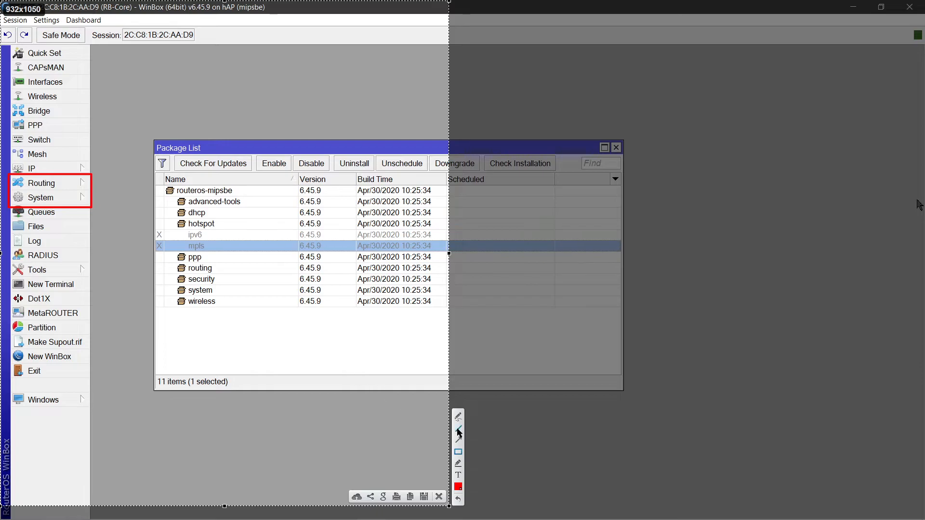
left_click(439, 496)
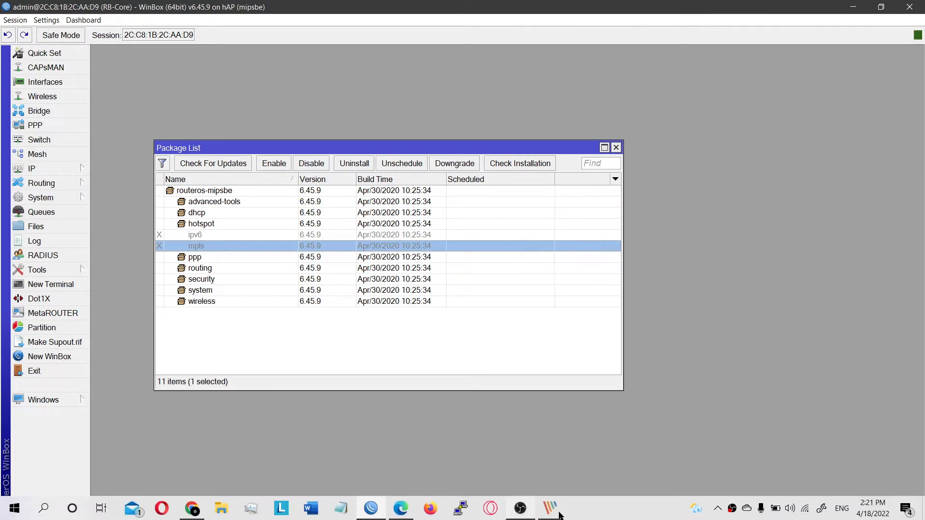
left_click(554, 512)
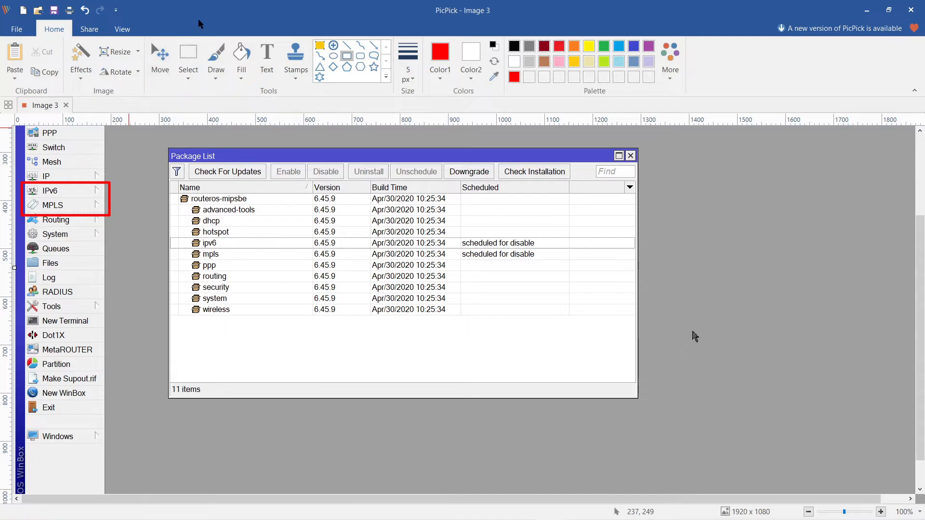
left_click(375, 504)
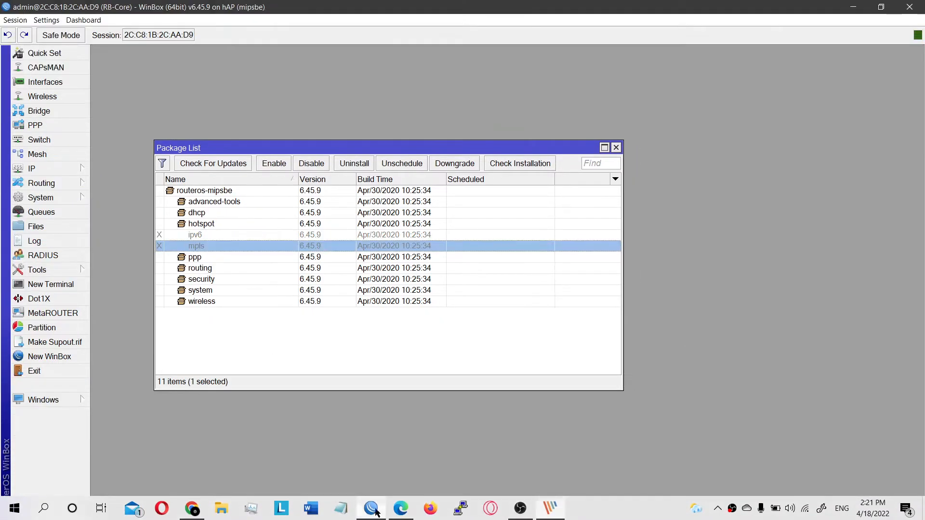
left_click_drag(320, 14, 410, 90)
left_click_drag(520, 75, 521, 36)
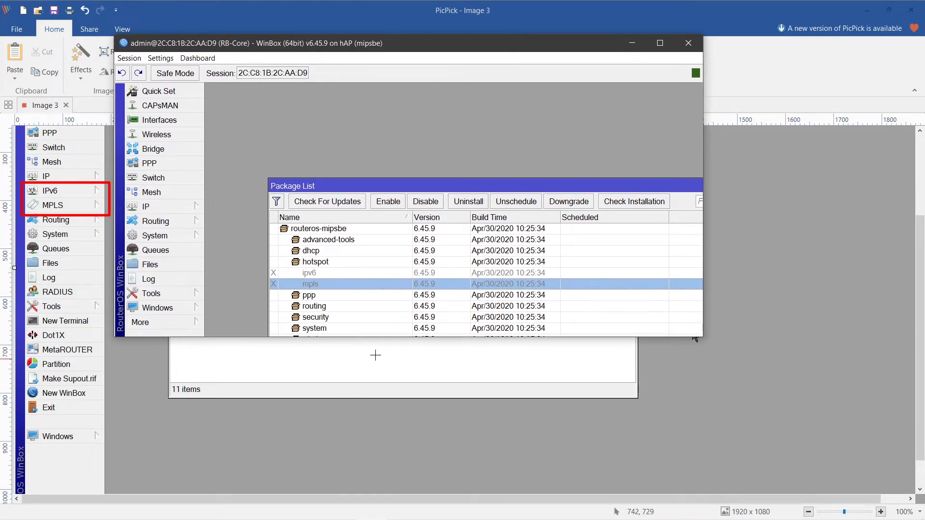
left_click_drag(389, 338, 382, 483)
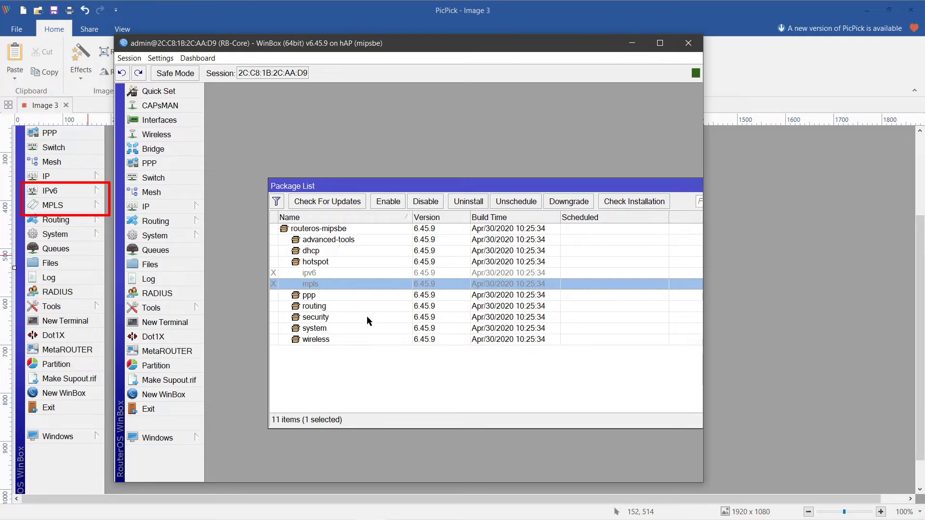
mouse_move(161, 223)
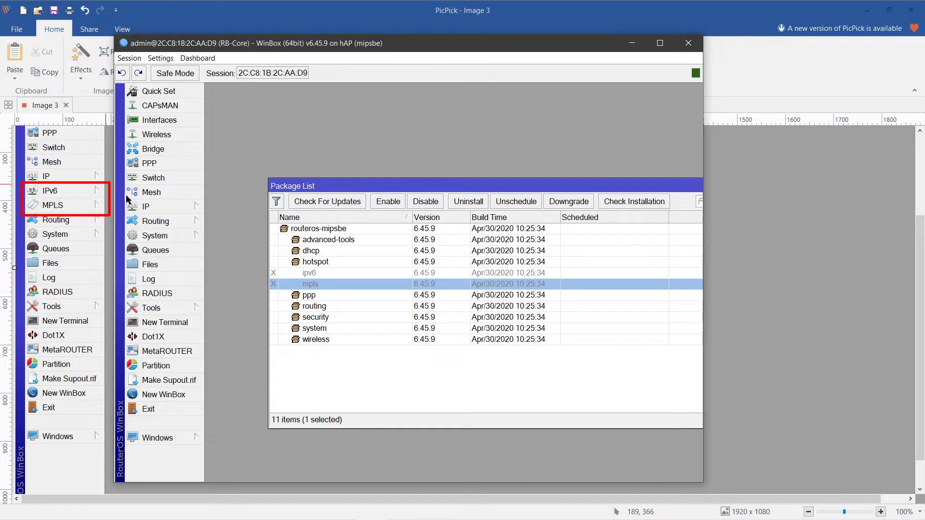
left_click(329, 275)
left_click(330, 291)
left_click(335, 282)
left_click(341, 274)
left_click(342, 281)
left_click(342, 275)
left_click(343, 282)
left_click(343, 276)
left_click(343, 281)
left_click(344, 275)
left_click(348, 281)
left_click(349, 275)
left_click(349, 284)
left_click(357, 274)
left_click(356, 281)
left_click(356, 275)
left_click(356, 282)
left_click(357, 274)
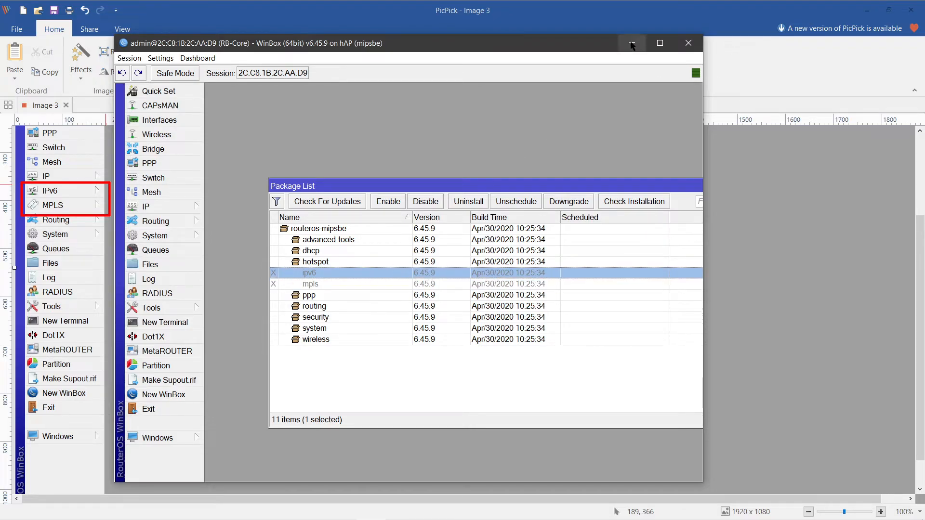
left_click(660, 43)
left_click(424, 245)
left_click(421, 235)
left_click(421, 246)
left_click(397, 236)
left_click(395, 245)
left_click(391, 235)
left_click(390, 246)
left_click(390, 235)
left_click(364, 250)
left_click(362, 235)
left_click(326, 242)
left_click(327, 236)
left_click(335, 244)
left_click(342, 237)
left_click(345, 245)
left_click(355, 235)
left_click(353, 243)
left_click(355, 234)
left_click(350, 245)
left_click(348, 235)
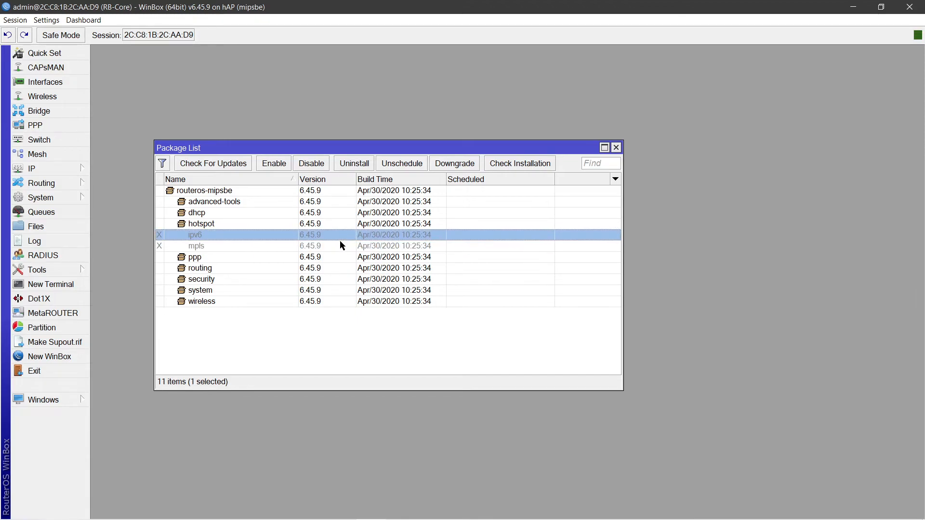
left_click(341, 243)
left_click(338, 237)
left_click(337, 244)
left_click(337, 237)
left_click(335, 245)
left_click(339, 236)
left_click(338, 245)
left_click(339, 236)
left_click(341, 245)
left_click(348, 226)
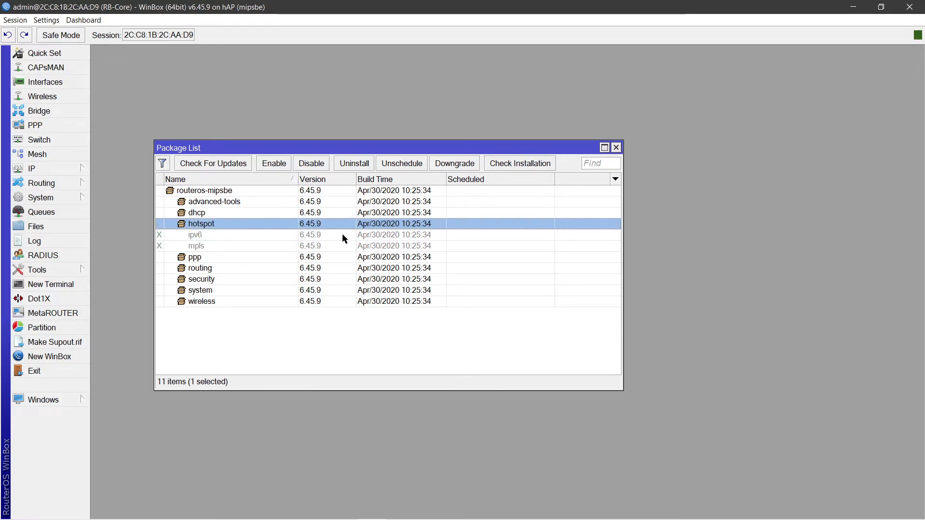
left_click(342, 236)
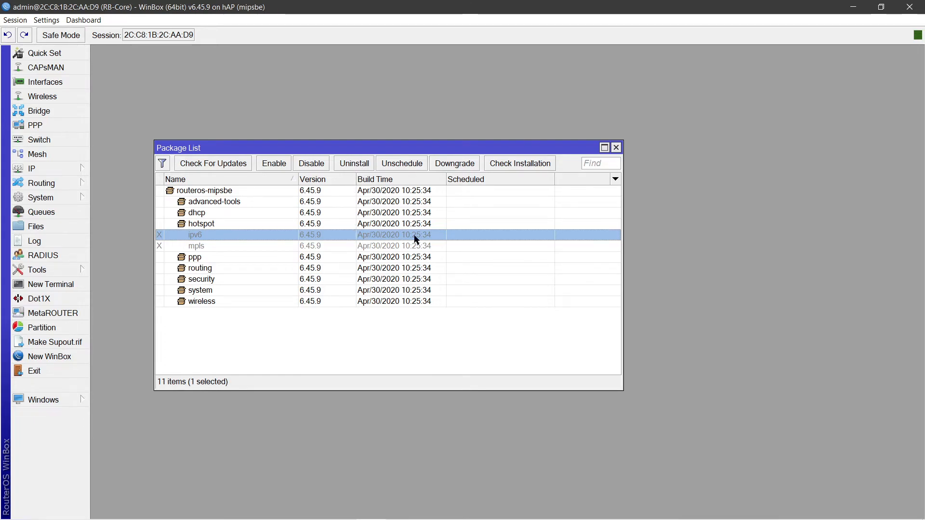
left_click(300, 214)
left_click(298, 233)
left_click(299, 223)
left_click(318, 235)
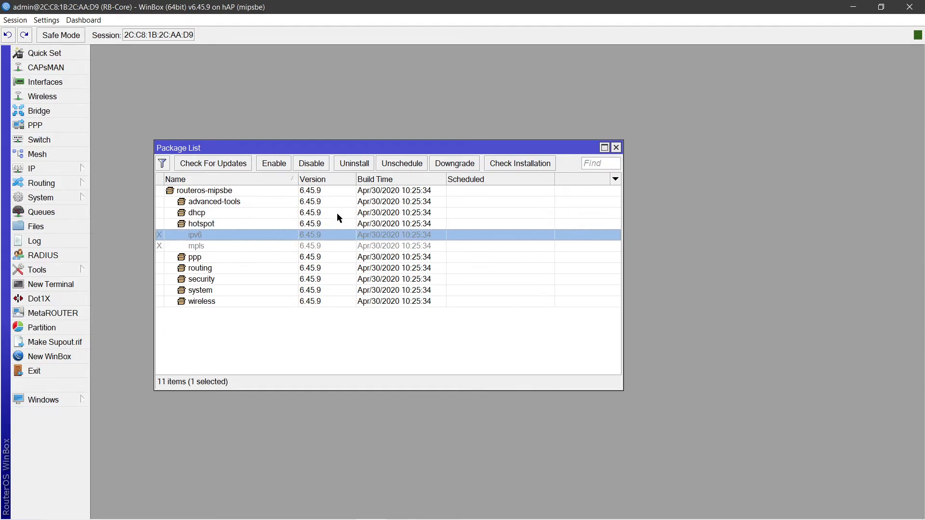
Try uninstalling ipv6, hotspot and routing individually, dismissing each uninstall error
left_click(365, 165)
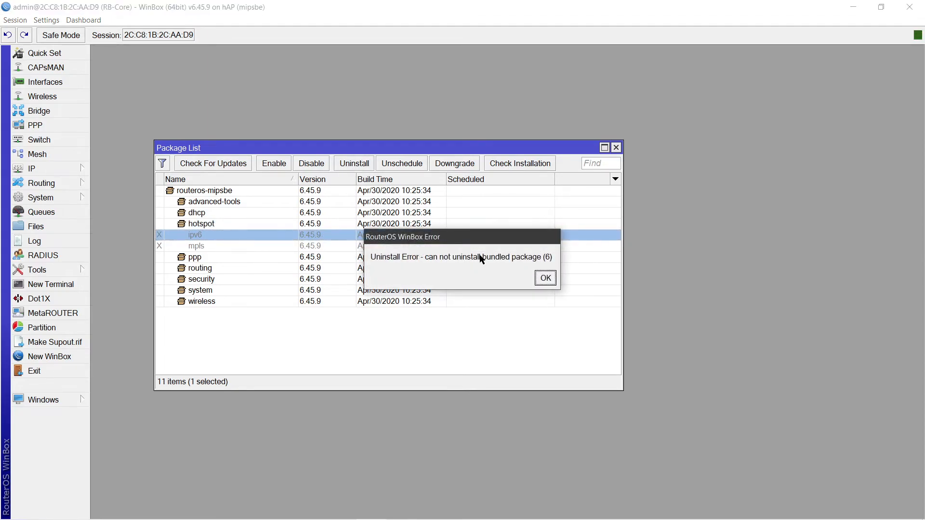
left_click(544, 278)
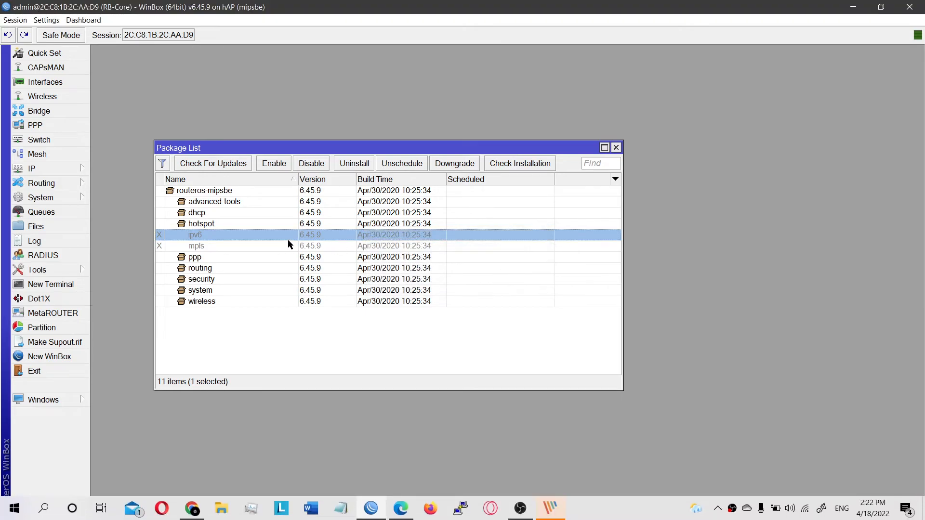
left_click(286, 223)
left_click(346, 164)
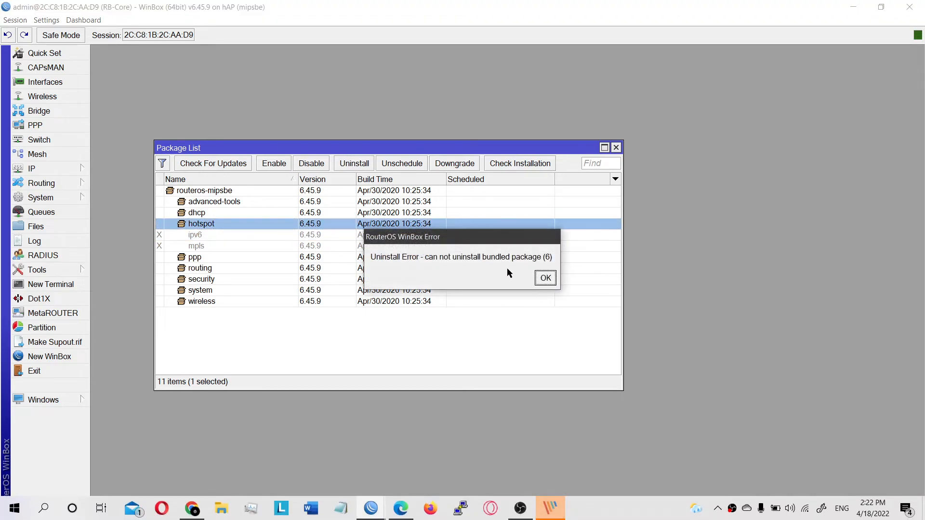
left_click(543, 278)
left_click(445, 269)
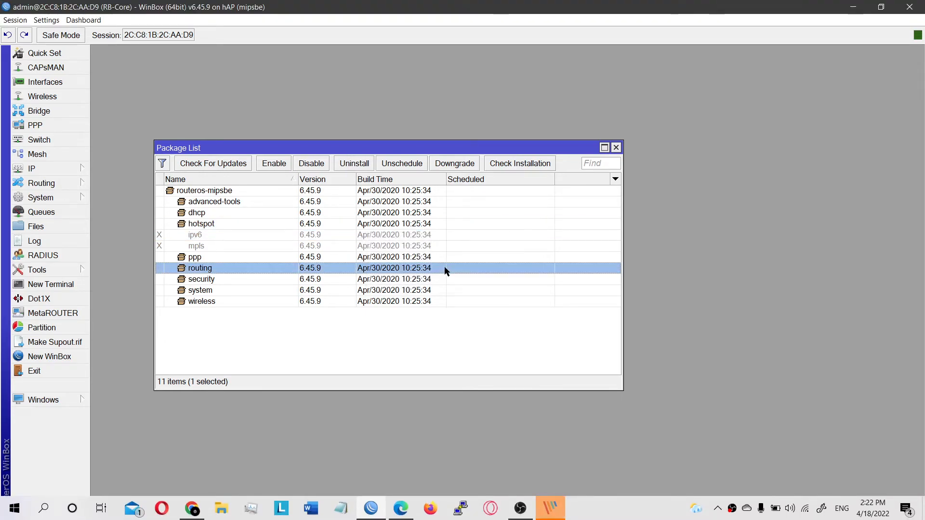
left_click(347, 164)
left_click(545, 278)
Schedule then cancel a routeros-mipsbe uninstall, and an advanced-tools disable
left_click(280, 190)
left_click(354, 164)
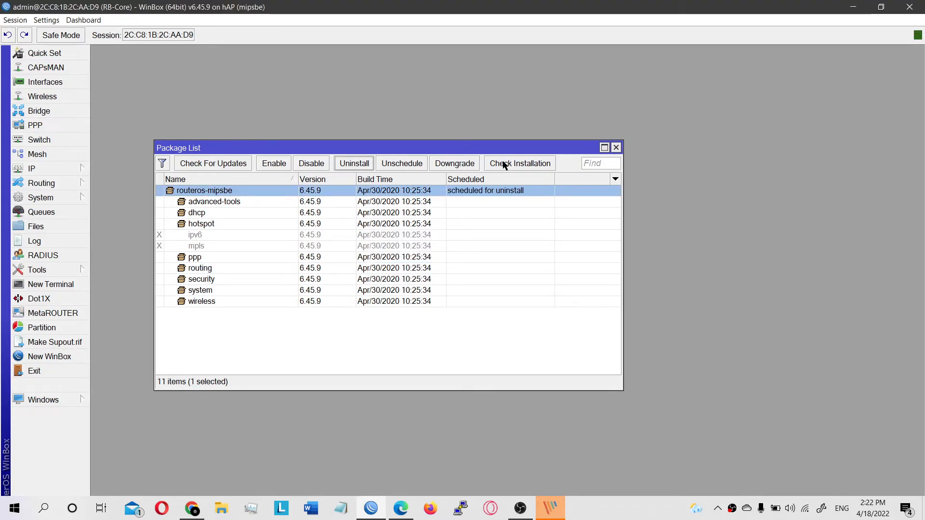
left_click(406, 166)
left_click(364, 224)
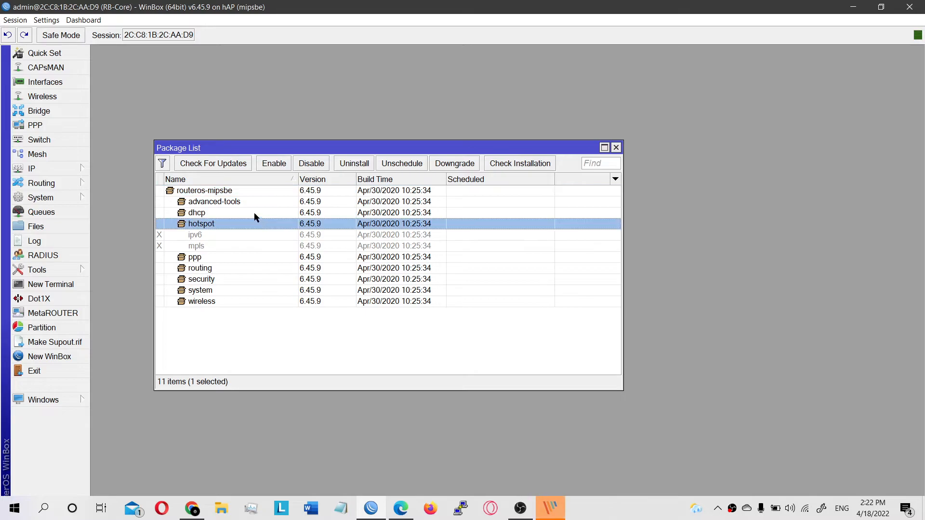
left_click(265, 202)
left_click(316, 164)
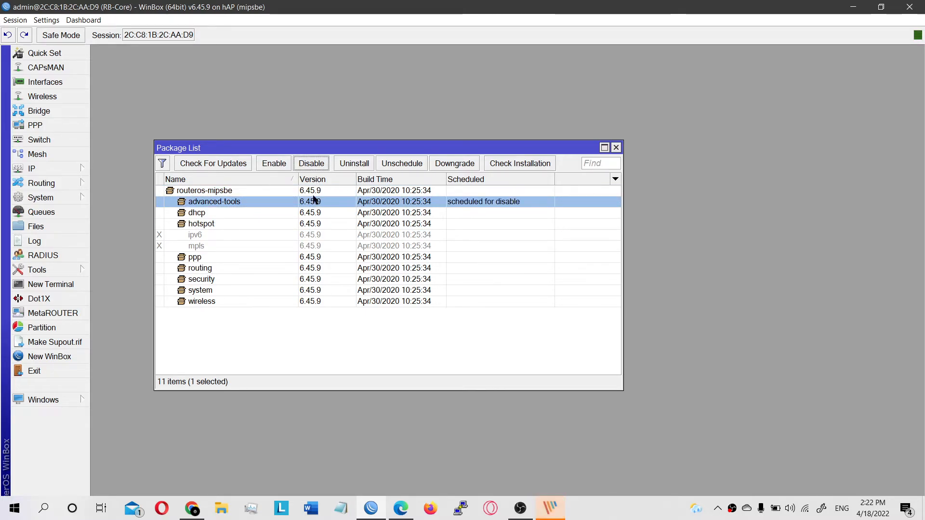
left_click(274, 165)
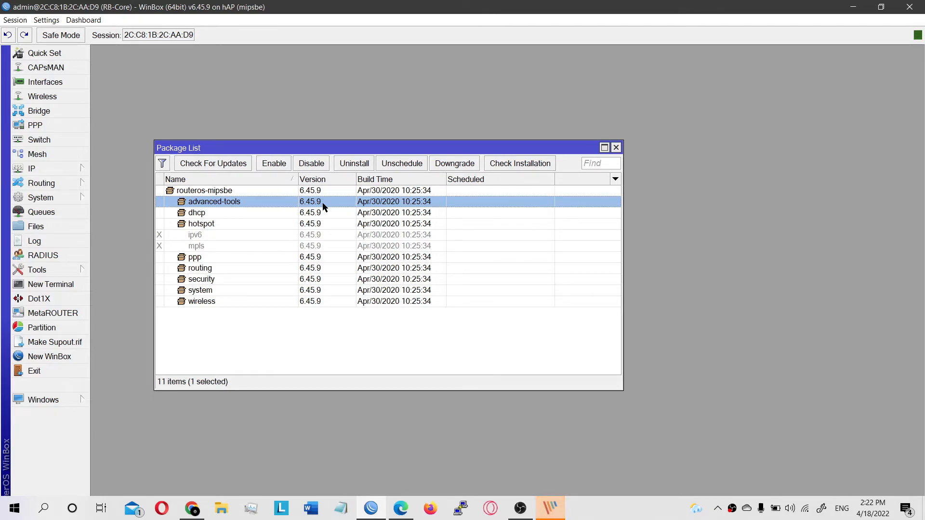
Retry uninstalling routing, dismiss the bundled-package error, and schedule routeros-mipsbe for uninstall
left_click(314, 191)
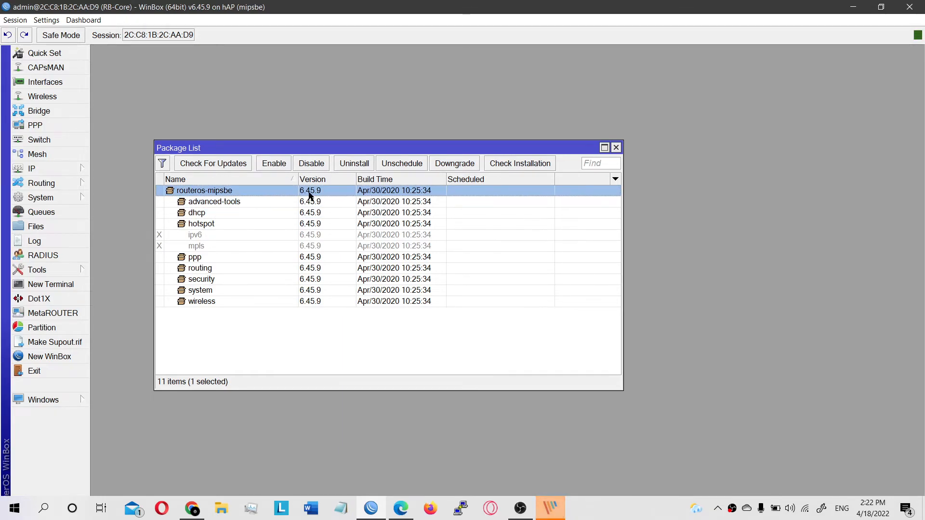
left_click(250, 202)
left_click(248, 209)
left_click(222, 203)
left_click(207, 223)
left_click(205, 279)
left_click(216, 301)
left_click(255, 268)
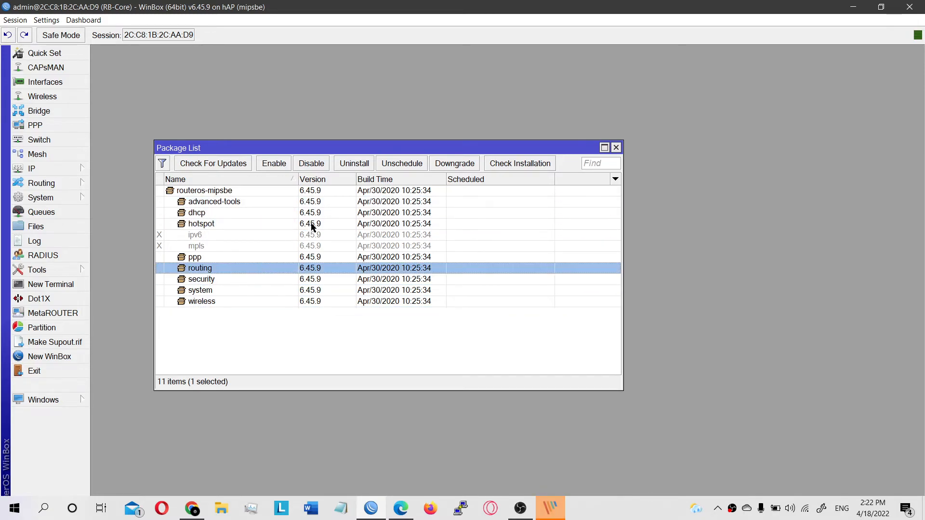
left_click(354, 164)
left_click_drag(460, 242, 252, 199)
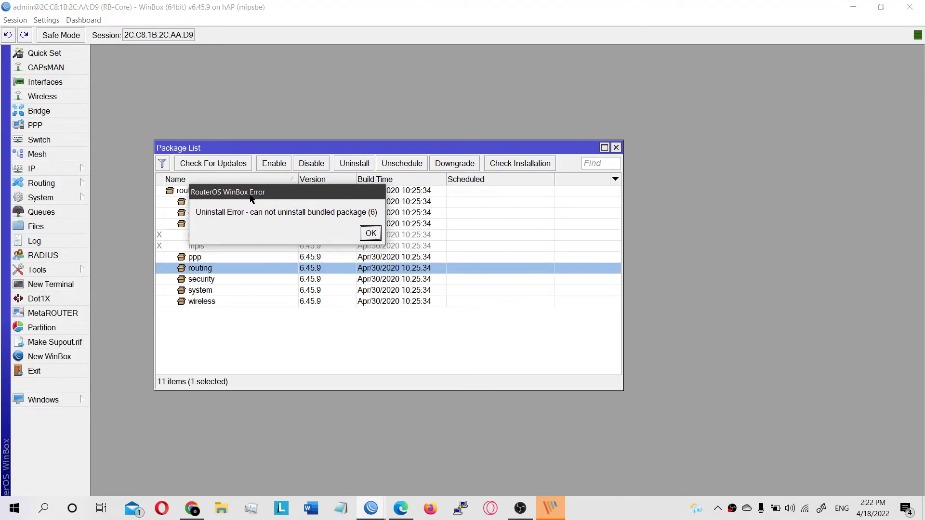
left_click(369, 234)
left_click(232, 190)
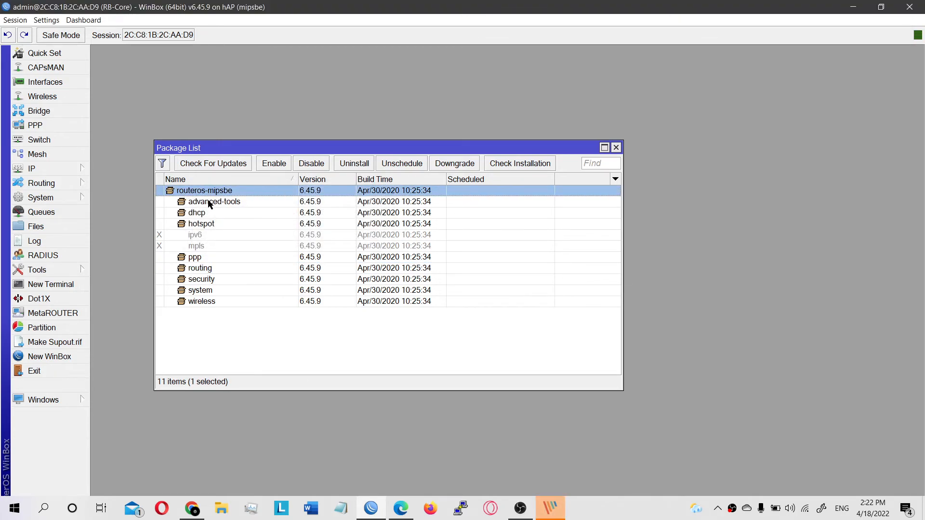
left_click(356, 164)
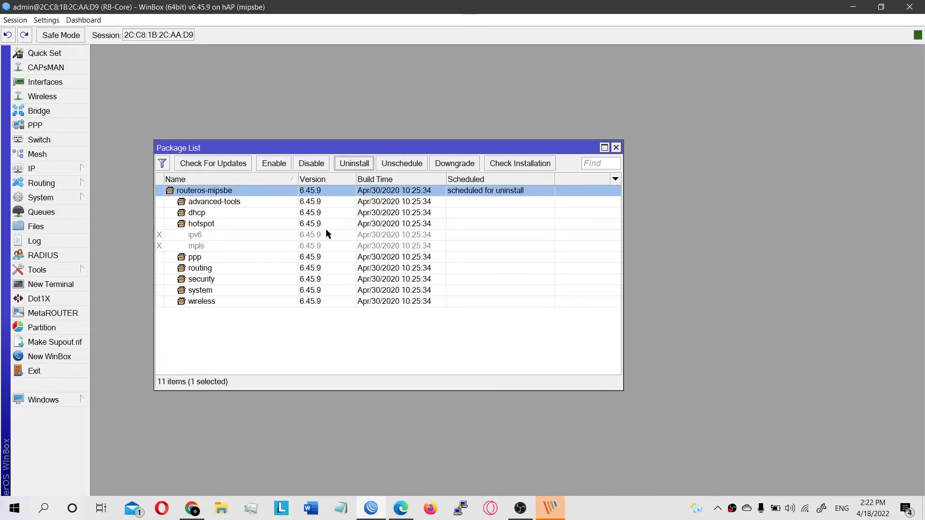
Schedule the system package to be disabled
left_click(347, 202)
left_click(346, 212)
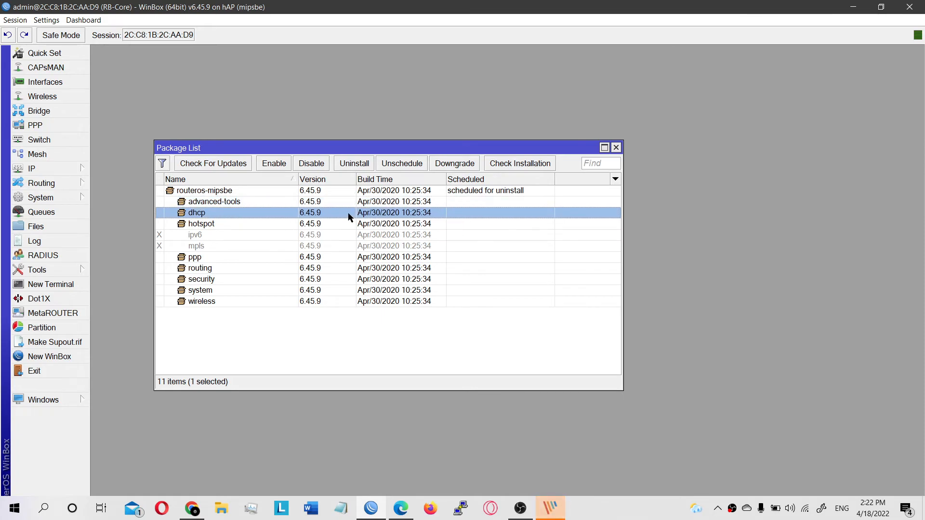
left_click(229, 293)
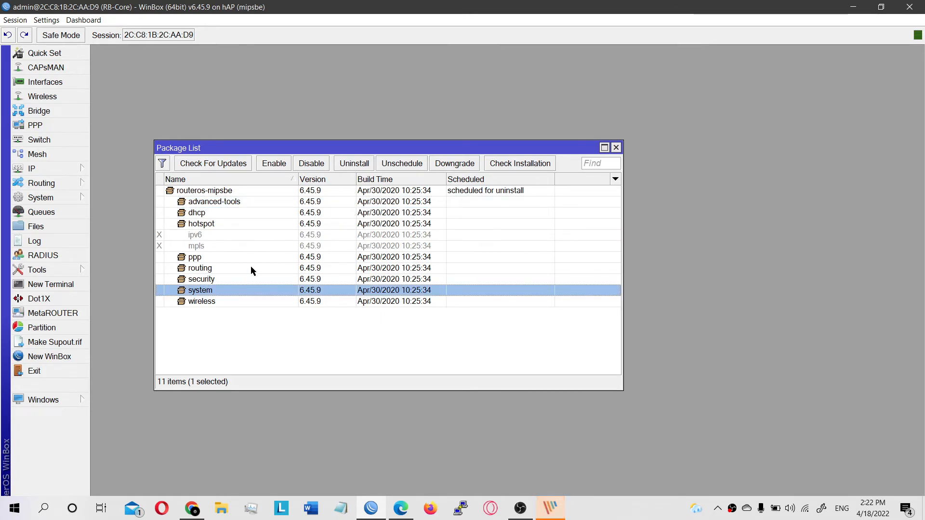
left_click(316, 167)
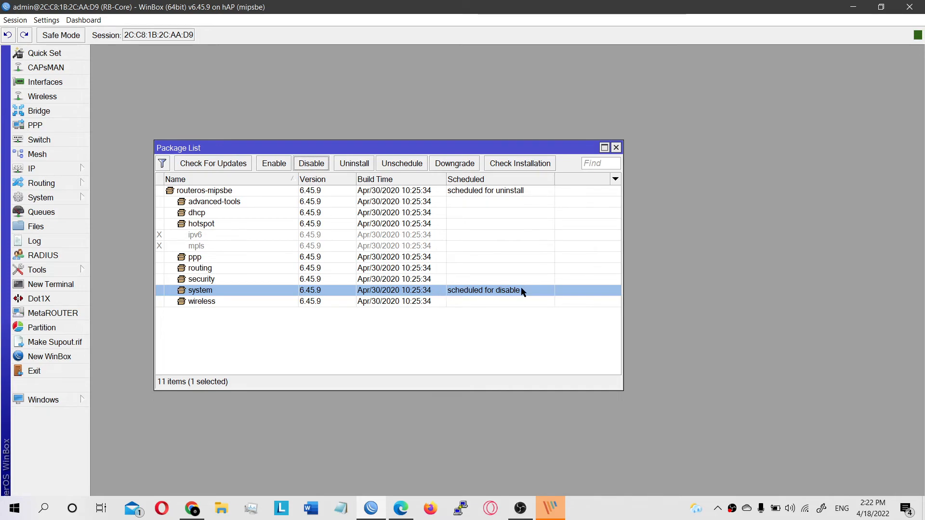
Schedule the disabled mpls and ipv6 packages to be enabled
left_click(400, 213)
left_click(391, 245)
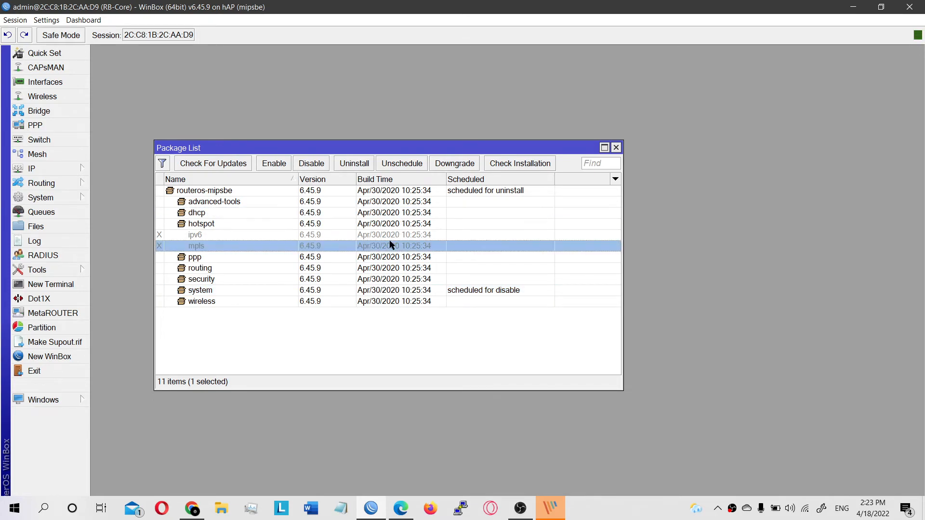
left_click(394, 236)
left_click(393, 246)
left_click(394, 236)
left_click(393, 246)
left_click(280, 164)
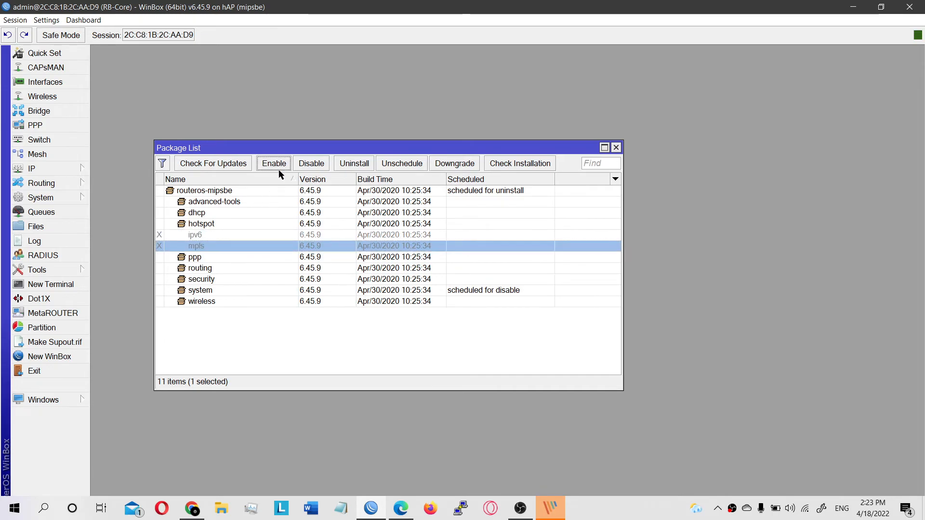
left_click(299, 235)
left_click(288, 168)
Try Unschedule on the dhcp package, which has no pending action
left_click(327, 224)
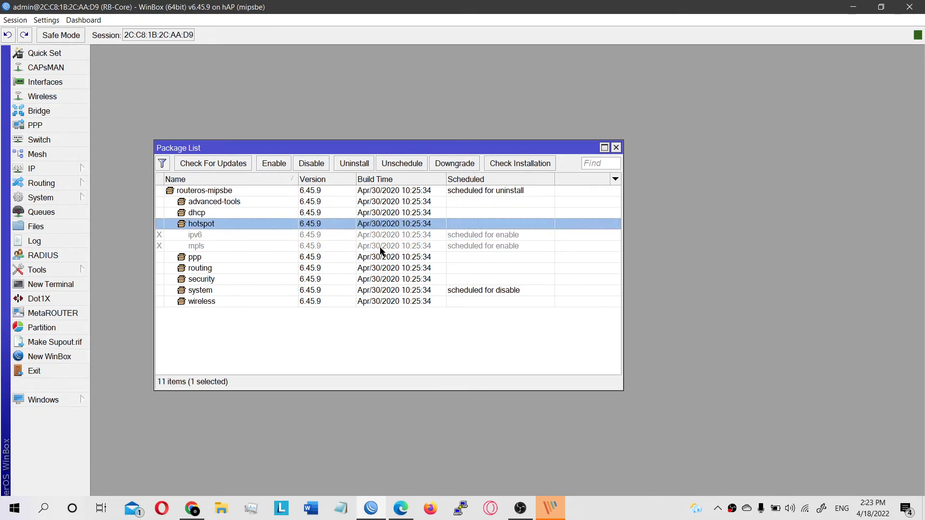
left_click(381, 246)
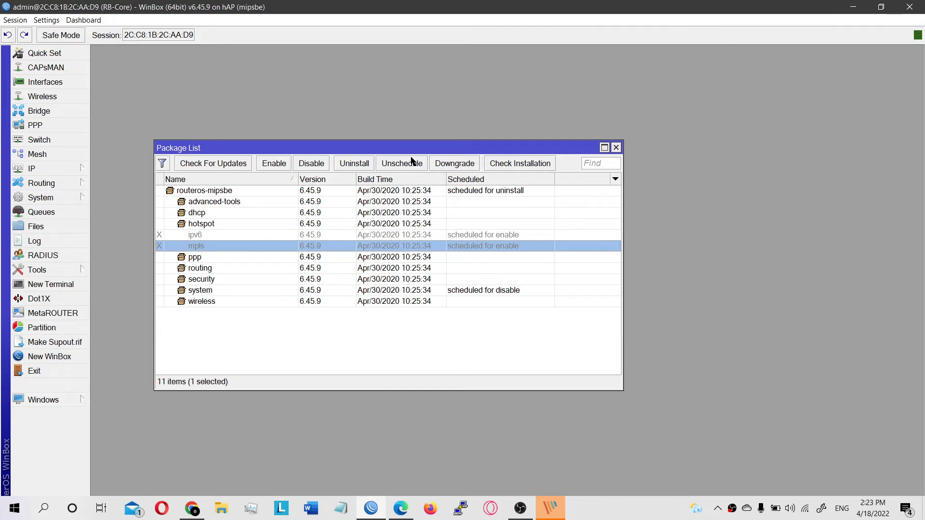
left_click(417, 214)
left_click(412, 168)
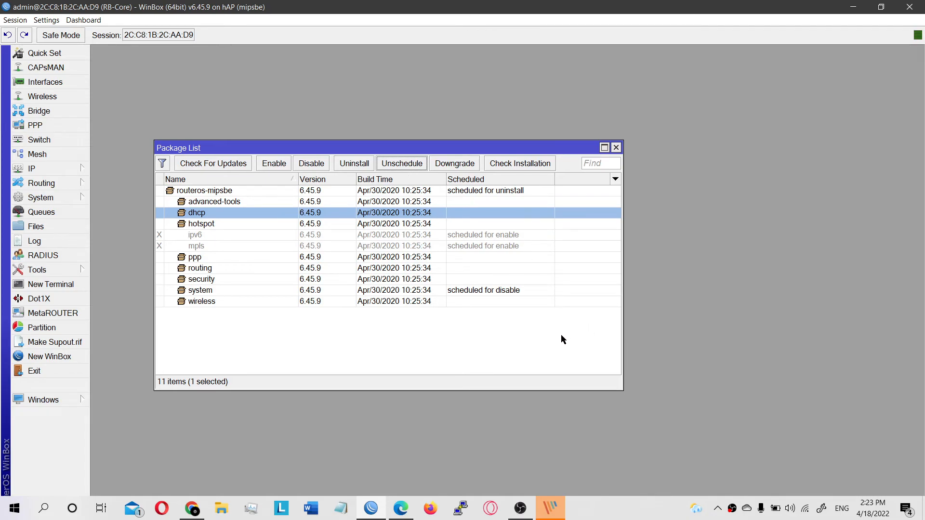
Unschedule the system disable, the ipv6 and mpls enables, and the routeros-mipsbe uninstall
left_click(503, 294)
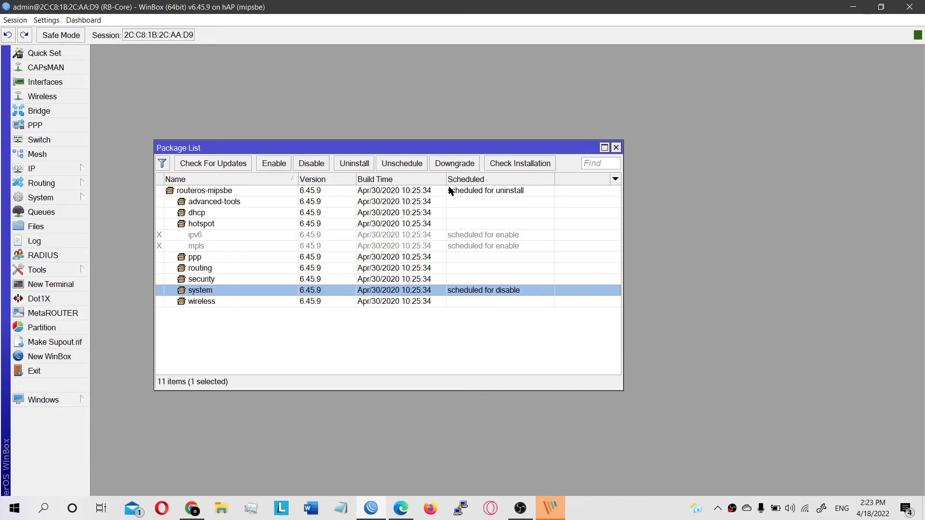
left_click(408, 165)
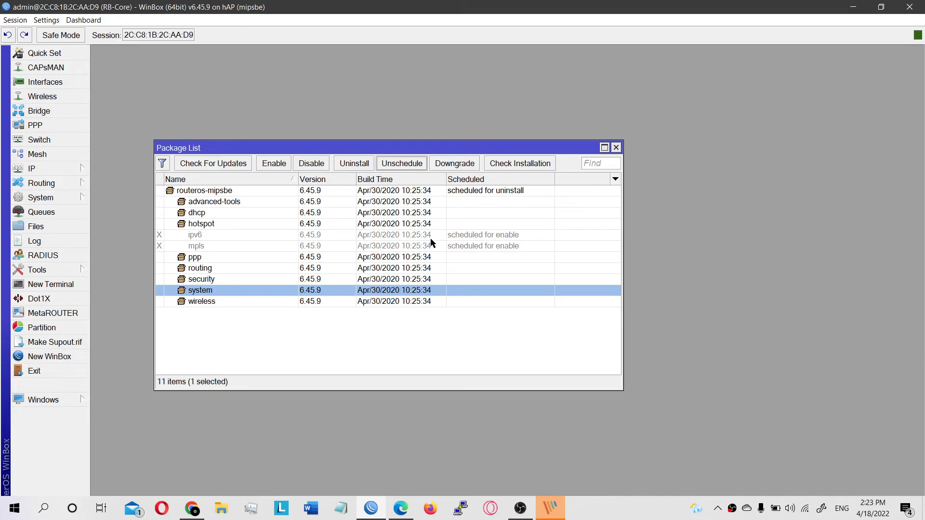
left_click(430, 237)
left_click(412, 165)
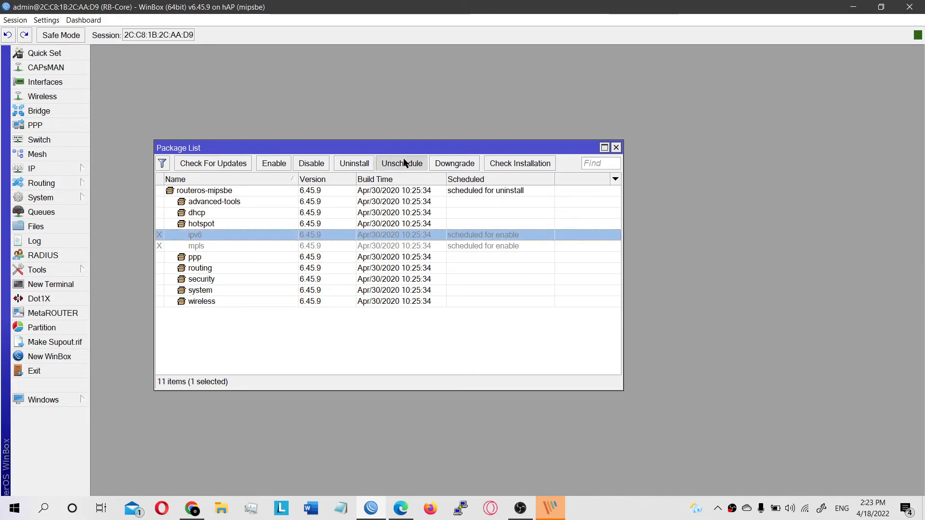
left_click(425, 245)
left_click(423, 164)
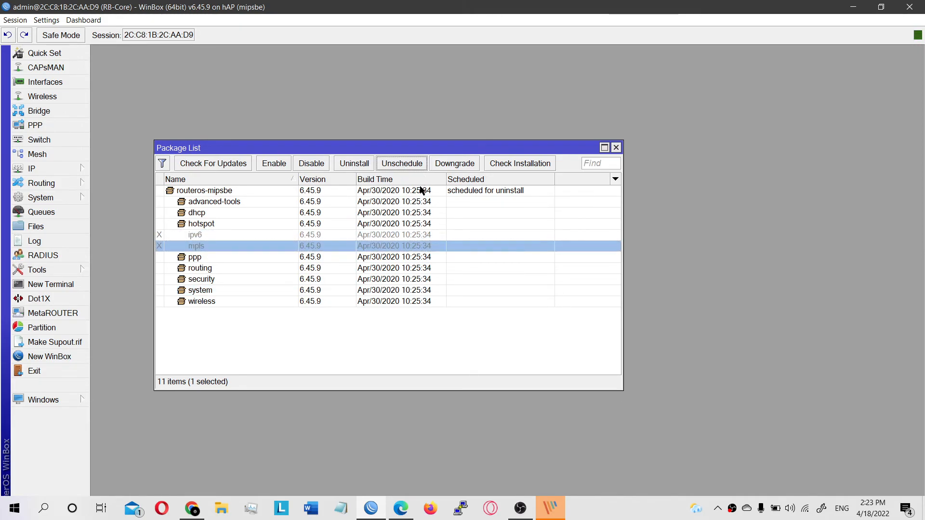
left_click(421, 191)
left_click(419, 167)
Review the advanced-tools, hotspot and dhcp rows in the Package List
left_click(420, 203)
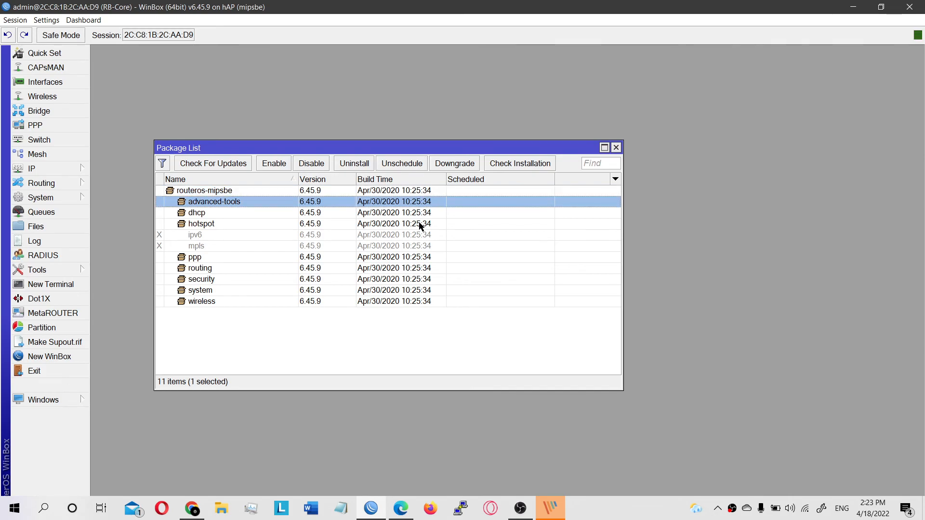
left_click(420, 225)
left_click(425, 213)
left_click(428, 204)
left_click(427, 214)
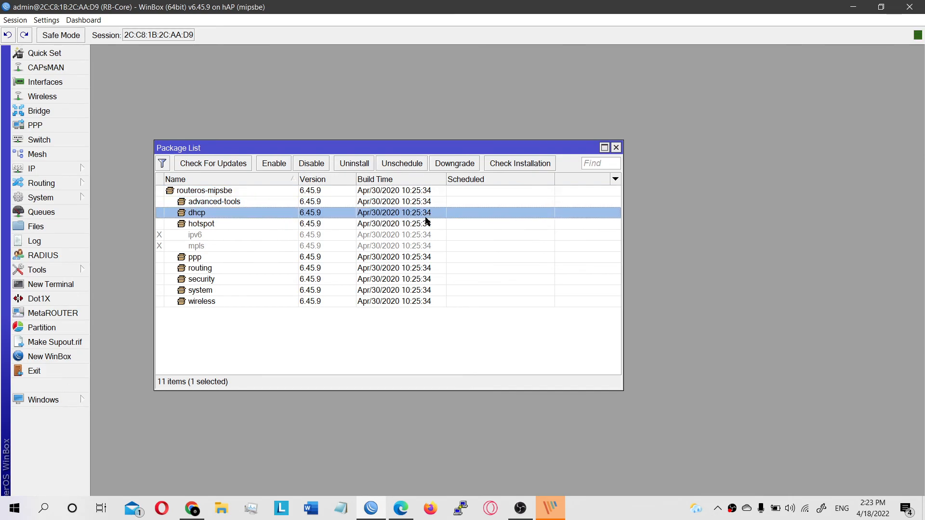
left_click(427, 224)
left_click(429, 202)
double_click(427, 213)
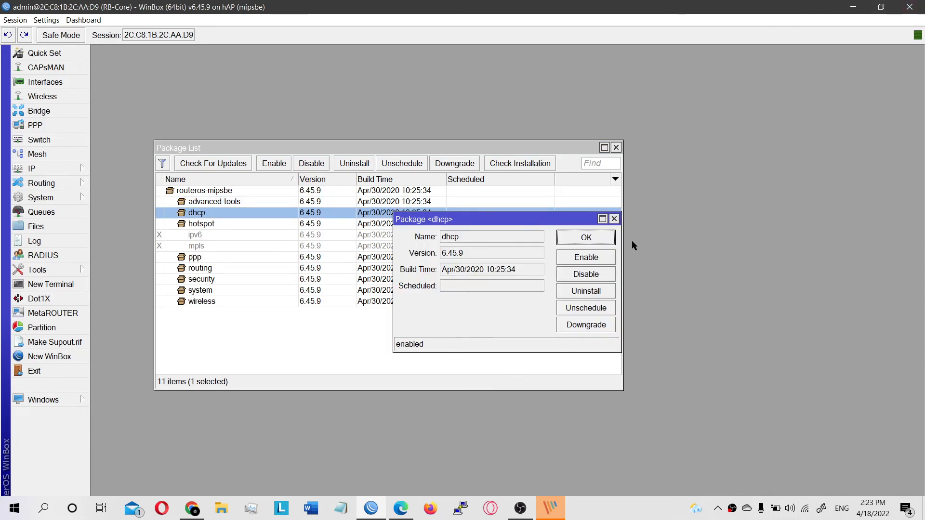
left_click(614, 219)
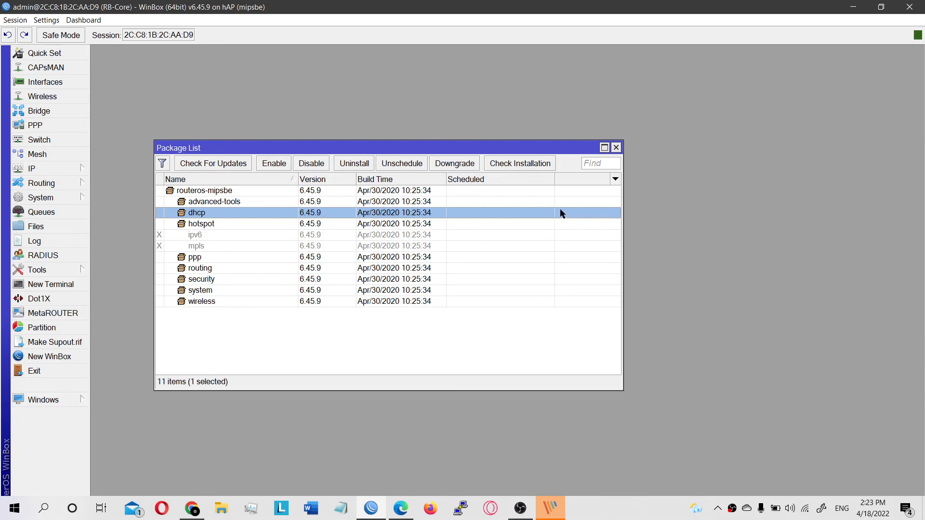
Select the ipv6 and mpls rows, then move the Package List window up and right
left_click(210, 234)
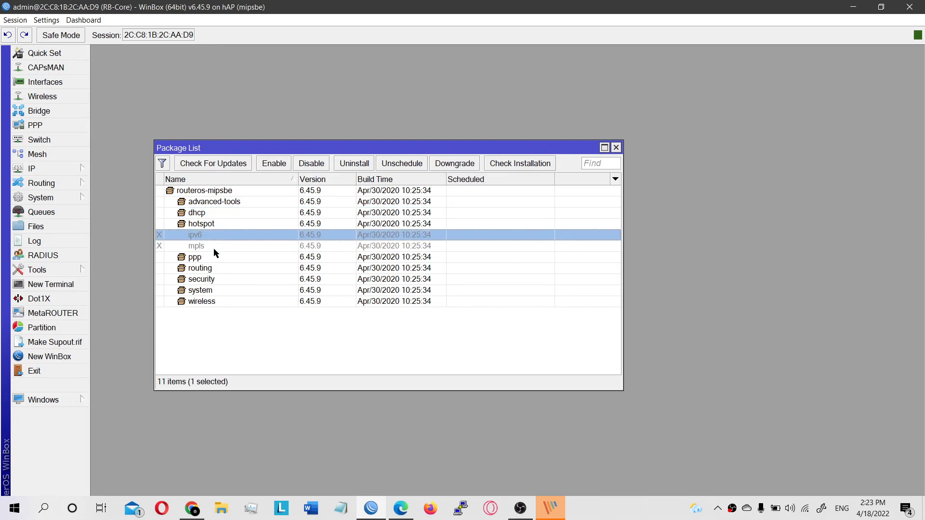
left_click(228, 246)
left_click(227, 237)
left_click(224, 246)
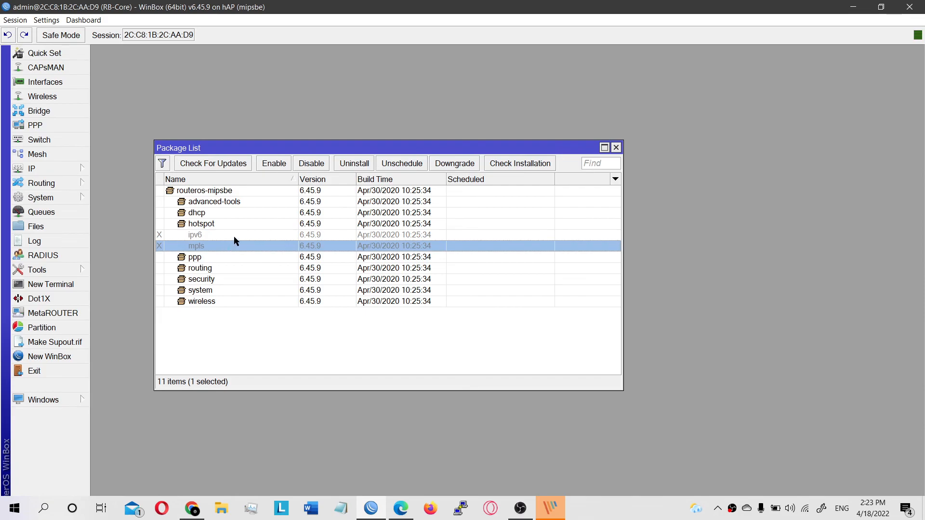
left_click(234, 236)
left_click(230, 250)
left_click(243, 237)
left_click_drag(231, 147, 276, 135)
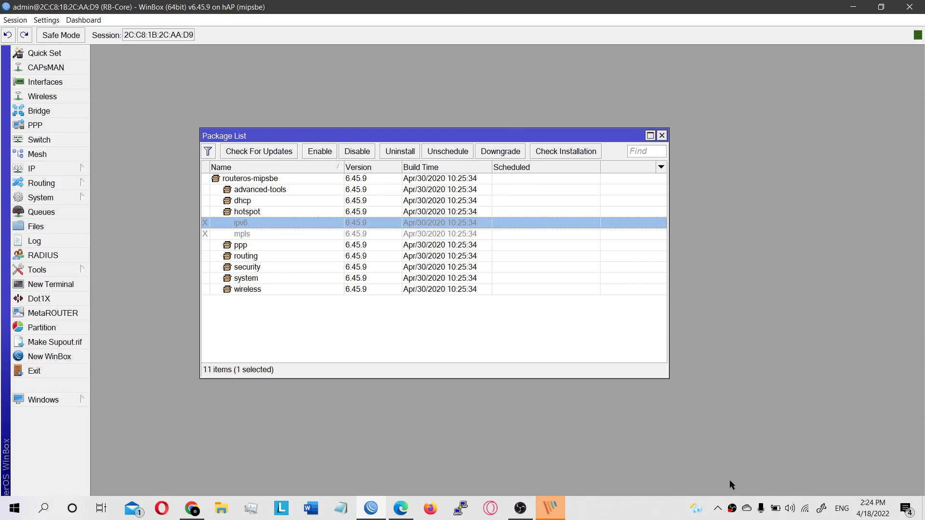
Bring OBS Studio's main window in front of WinBox from its taskbar preview
mouse_move(520, 508)
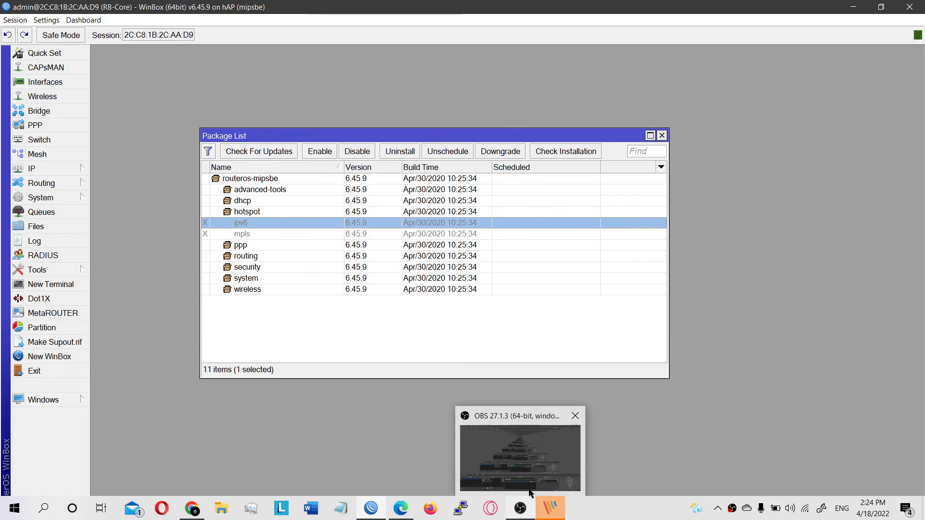
left_click(544, 488)
left_click(544, 484)
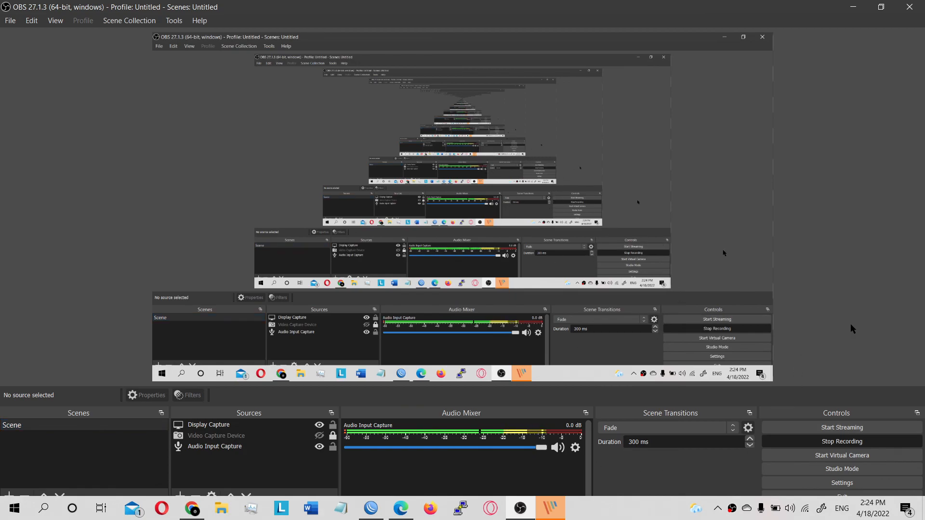
left_click_drag(765, 7, 720, 2)
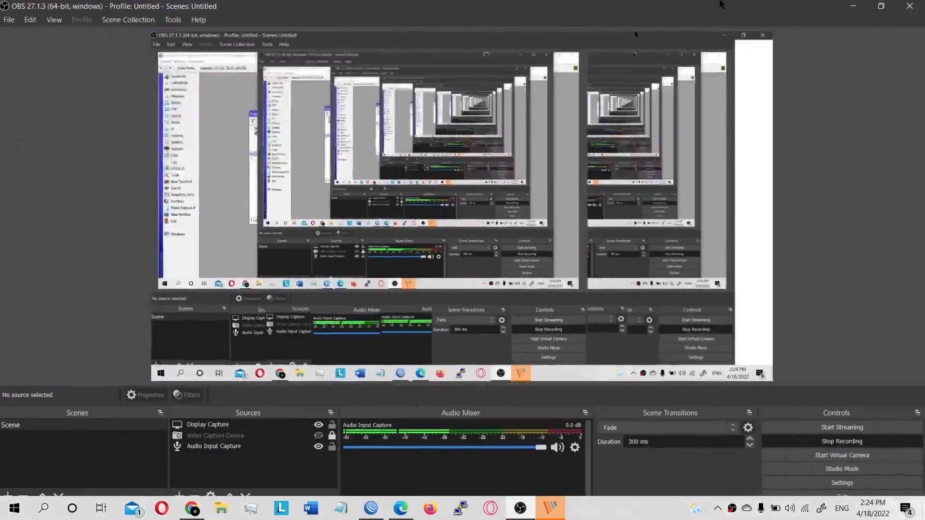